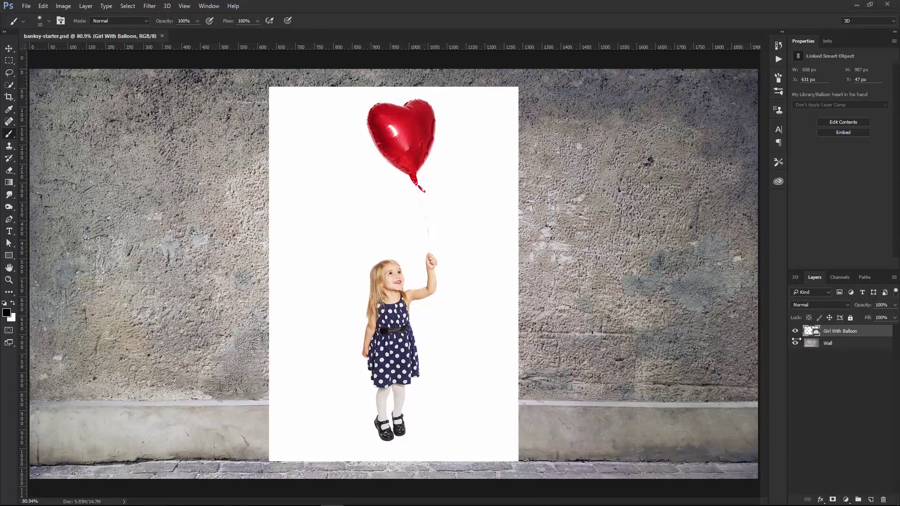
Step: Hide and show the Girl With Balloon layer to compare the image with and without it
left_click(795, 332)
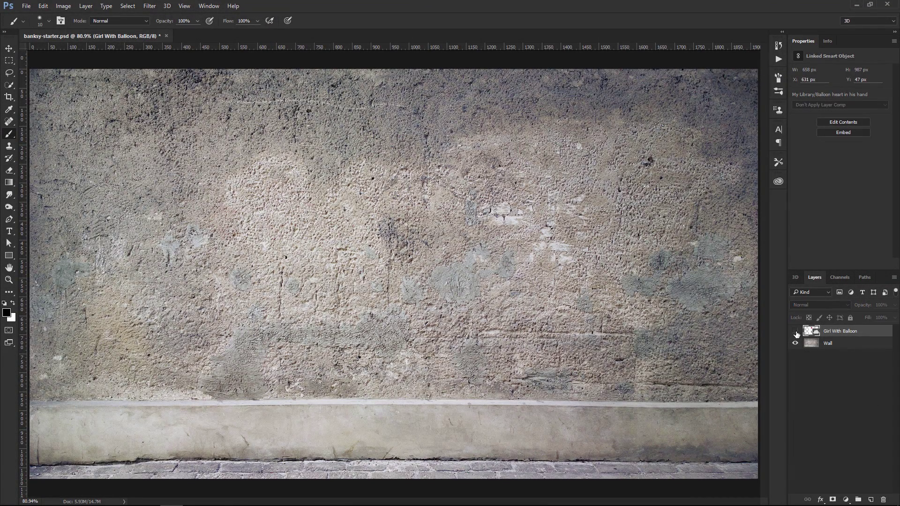
left_click(795, 332)
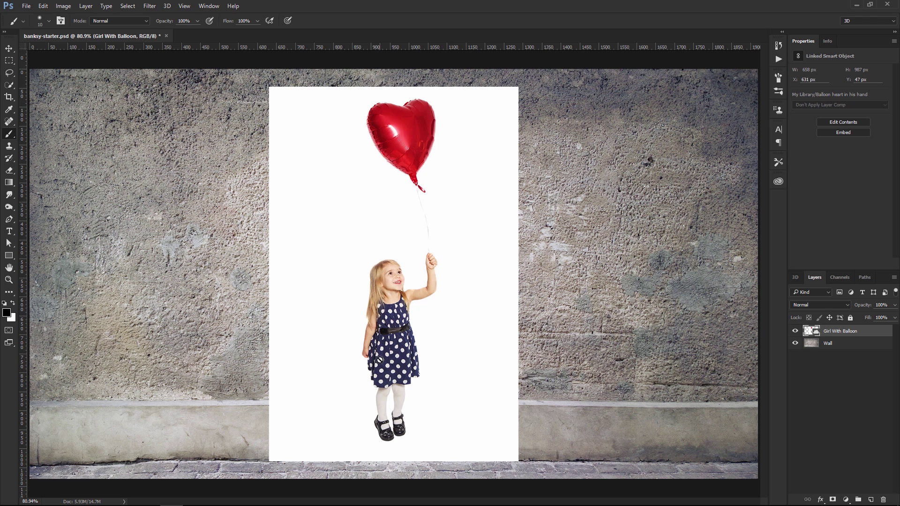
Step: Try to isolate the girl and balloon with Quick Selection and a layer mask, and undo the attempt
left_click(9, 85)
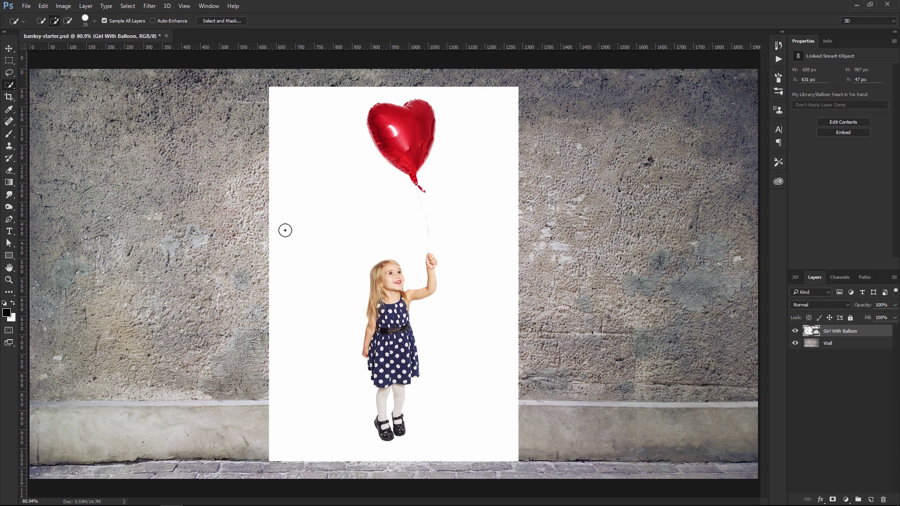
mouse_move(387, 395)
left_mouse_down()
mouse_move(385, 417)
mouse_move(392, 299)
mouse_move(377, 277)
left_mouse_up()
left_click_drag(409, 151, 431, 162)
left_click(832, 500)
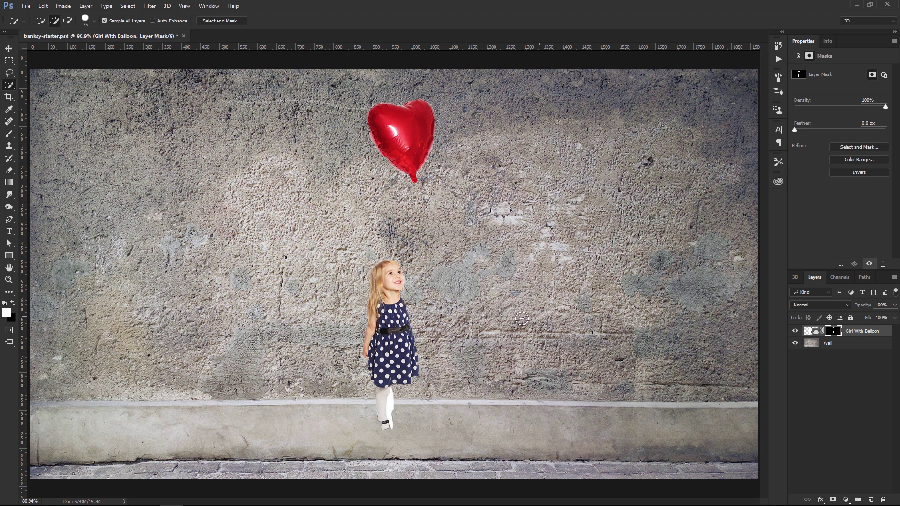
key("ctrl+alt+z")
key("ctrl+alt+z")
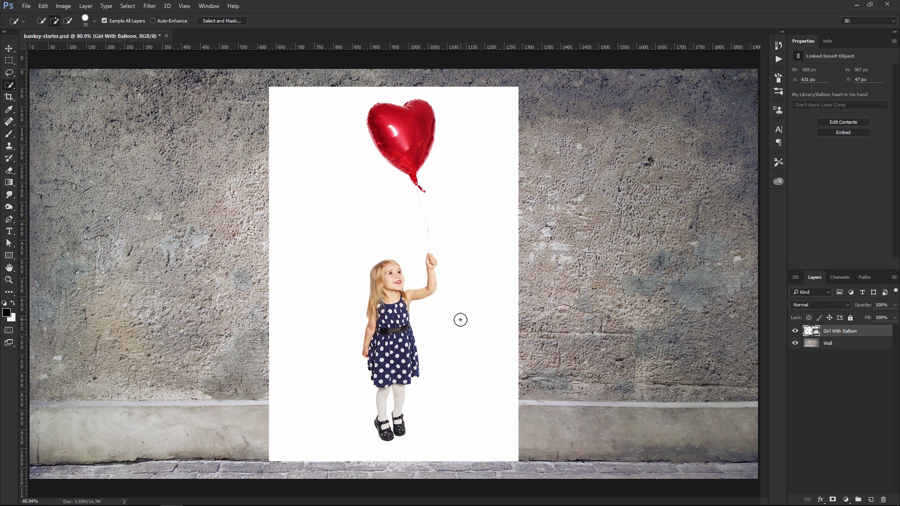
Step: Add a Threshold adjustment clipped to the Girl With Balloon layer and set its threshold level to 157
left_click(845, 499)
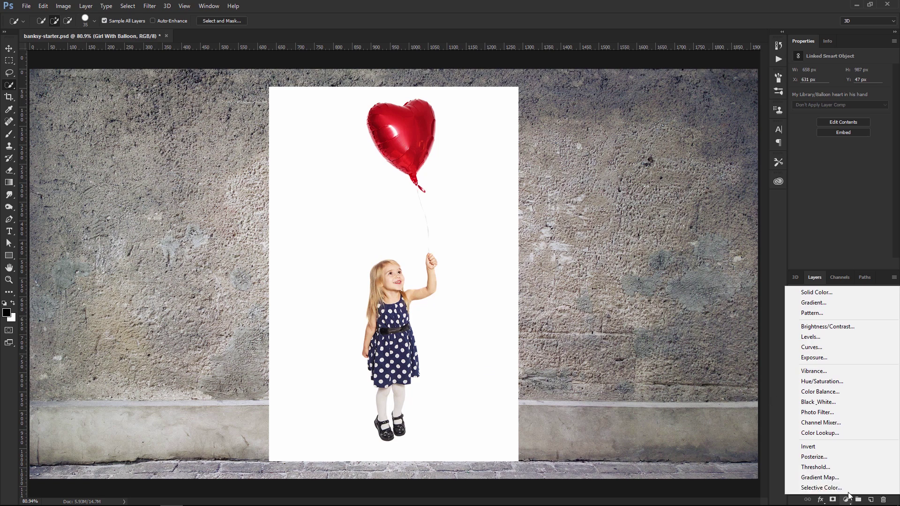
left_click(831, 467)
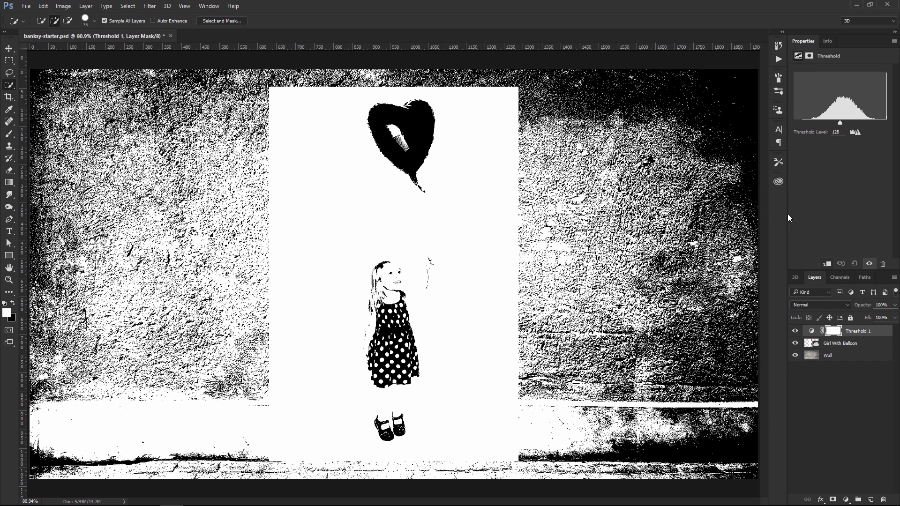
key("ctrl+alt+g")
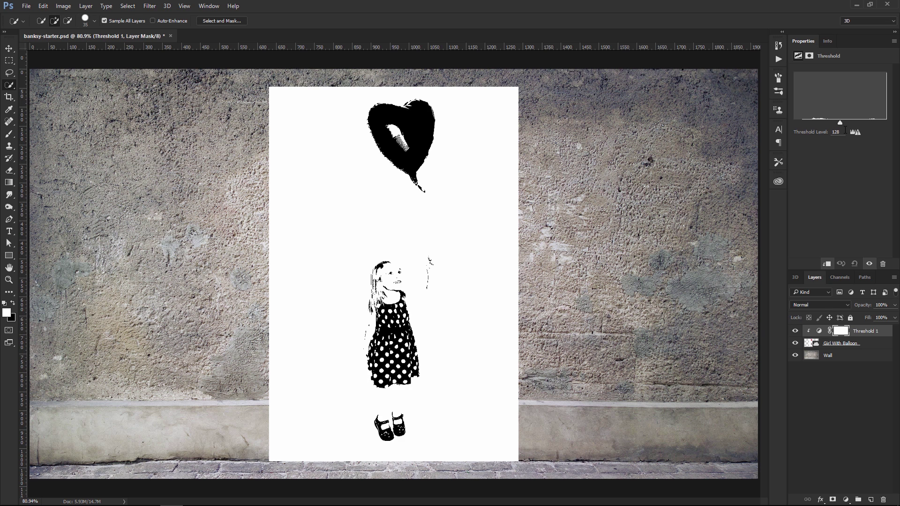
left_click_drag(832, 124, 854, 128)
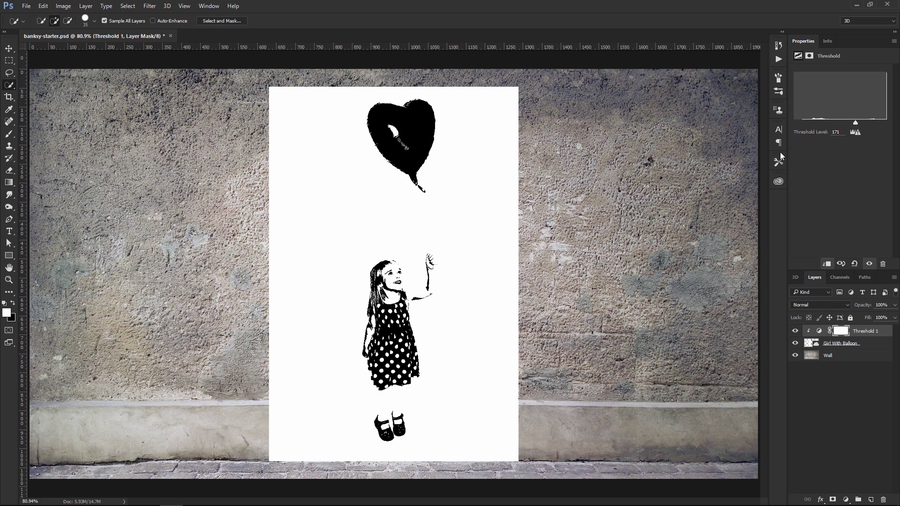
mouse_move(856, 122)
left_mouse_down()
mouse_move(863, 121)
mouse_move(841, 124)
mouse_move(859, 125)
mouse_move(842, 123)
mouse_move(851, 127)
left_mouse_up()
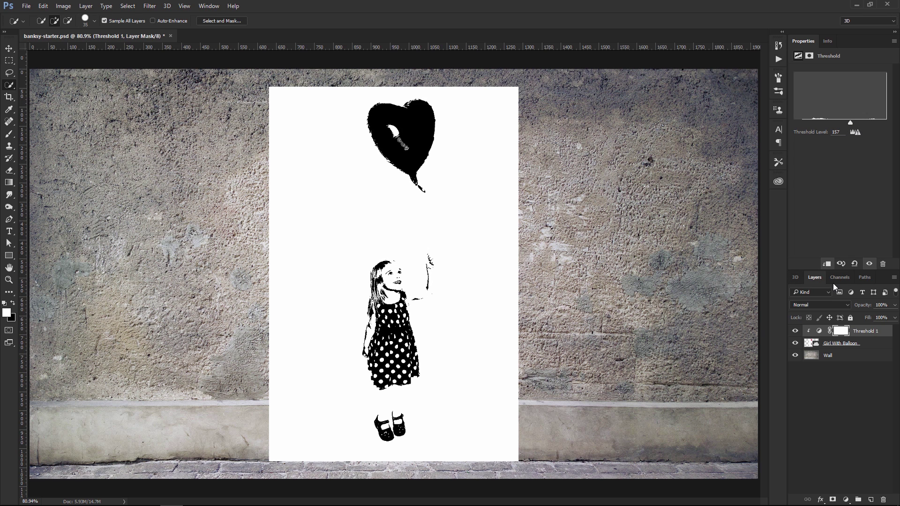
Step: Add a clipped Levels adjustment directly above Girl With Balloon and set its midtone value to 0.39
left_click(839, 344)
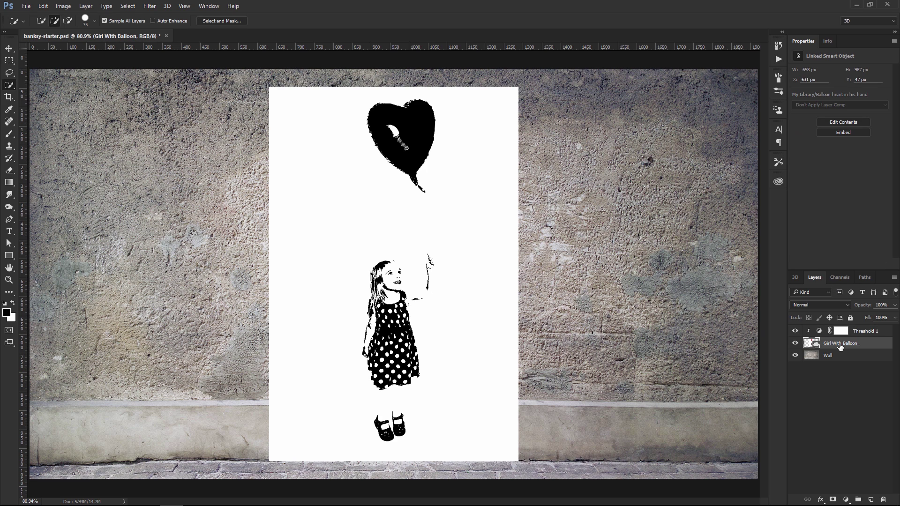
left_click(846, 499)
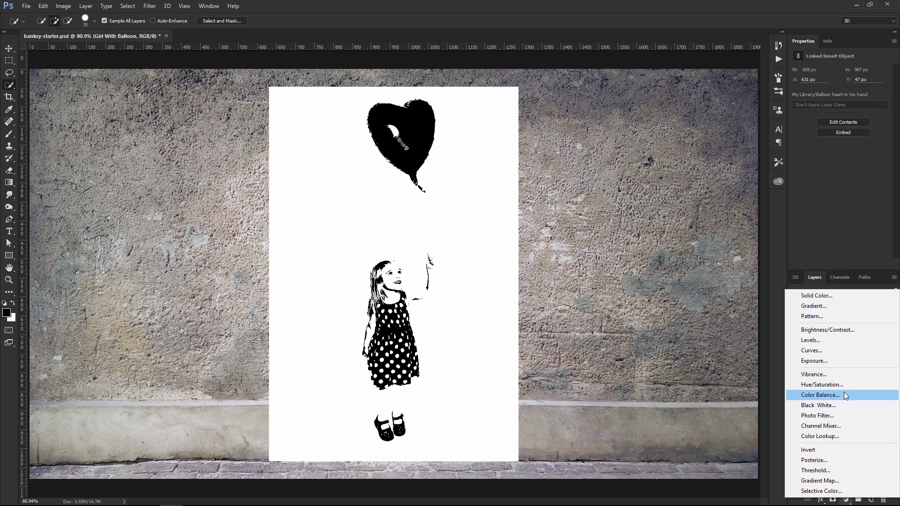
left_click(823, 340)
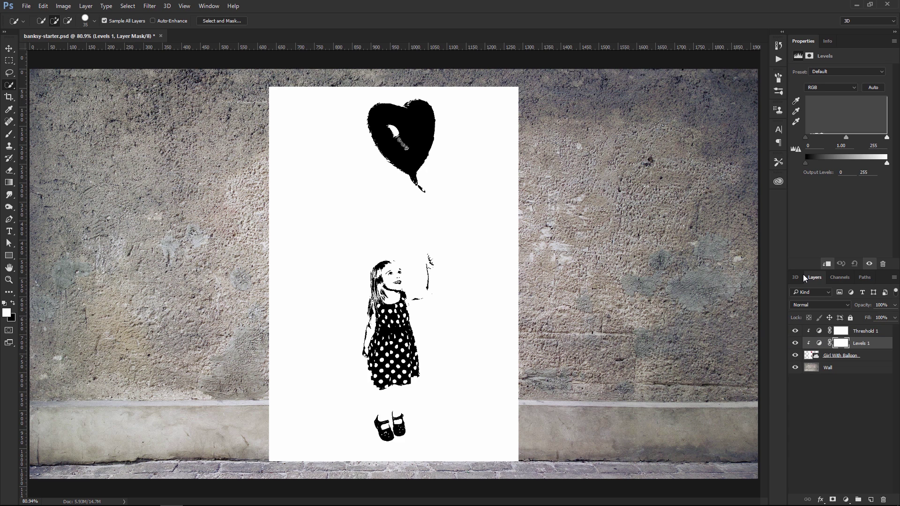
left_click_drag(845, 137, 866, 134)
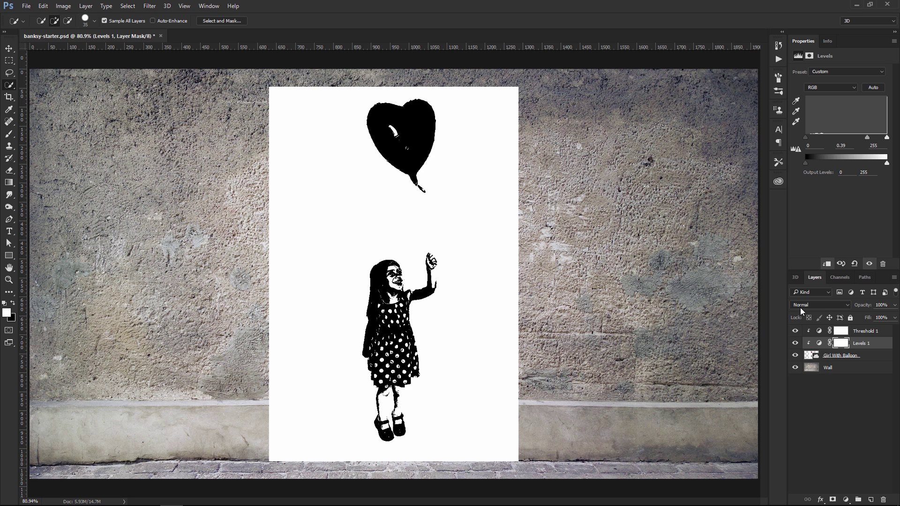
Step: Invert the Levels adjustment's mask to black so its darkening is hidden
key("ctrl+i")
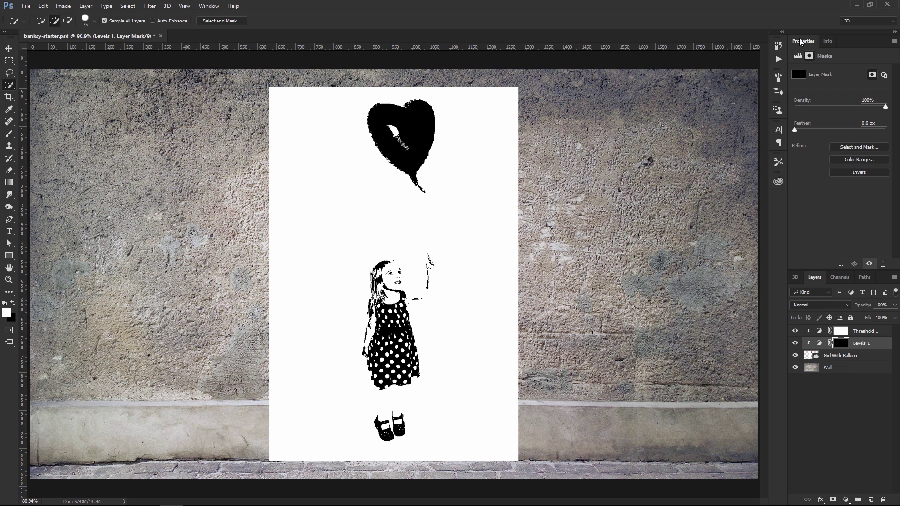
left_click(852, 173)
left_click(854, 173)
Step: Paint white on the Levels mask over the girl's raised arm and legs with an enlarged brush, and compare before and after
left_click(10, 135)
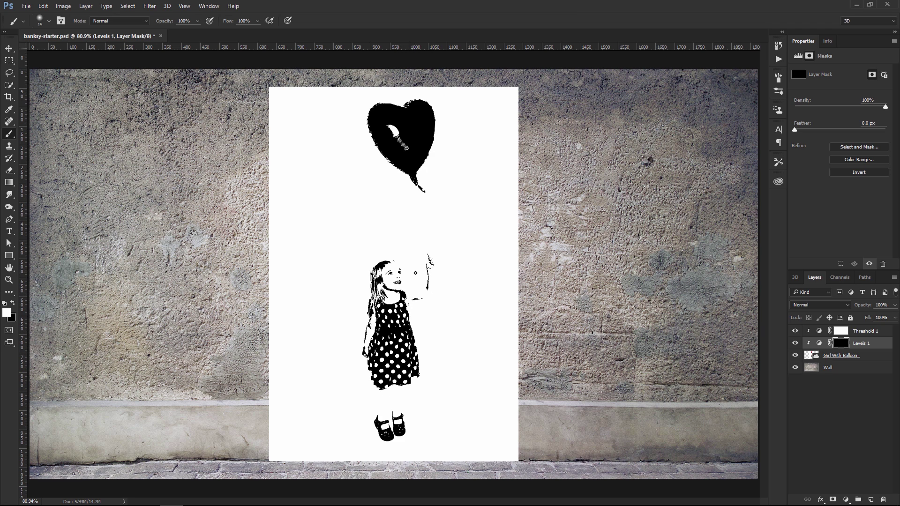
key("bracketright")
key("bracketright")
key("bracketright")
key("bracketright")
key("bracketright")
key("bracketright")
key("bracketright")
key("bracketright")
mouse_move(414, 280)
left_mouse_down()
mouse_move(412, 292)
mouse_move(419, 283)
mouse_move(431, 293)
mouse_move(435, 255)
left_mouse_up()
left_click_drag(375, 384, 385, 396)
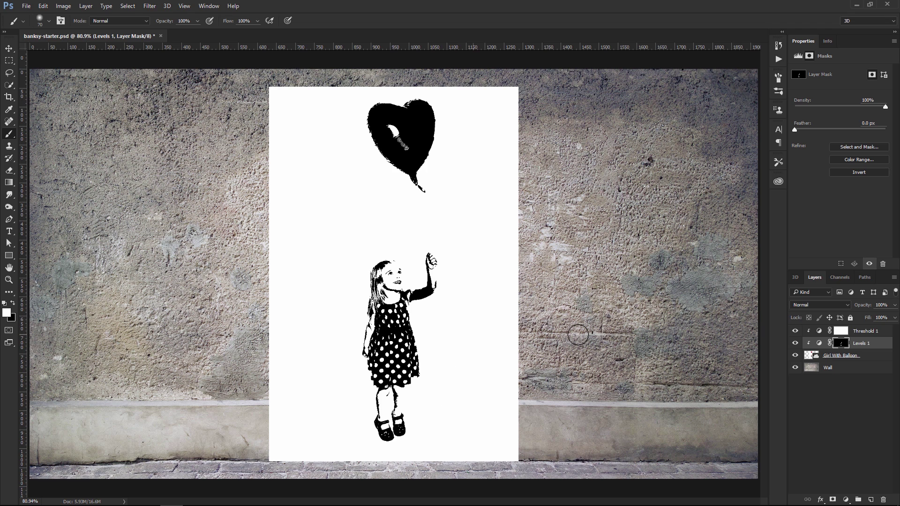
left_click(795, 343)
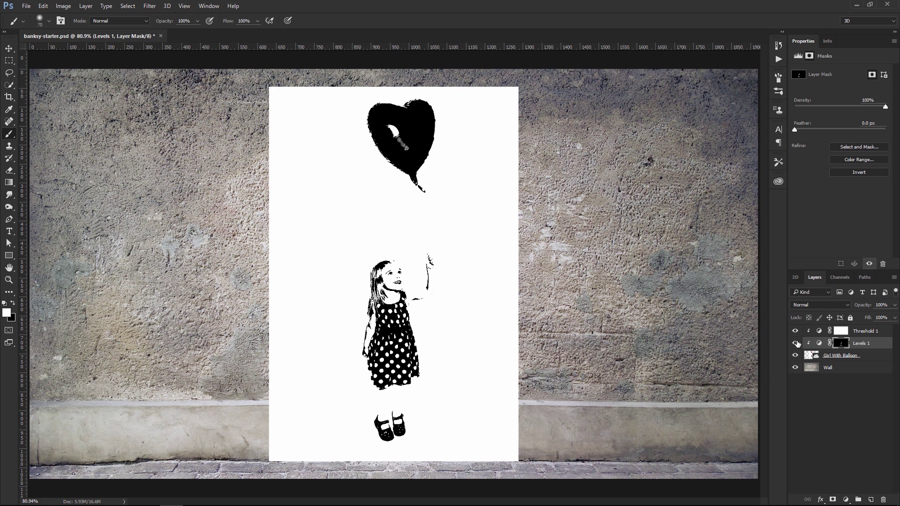
left_click(795, 343)
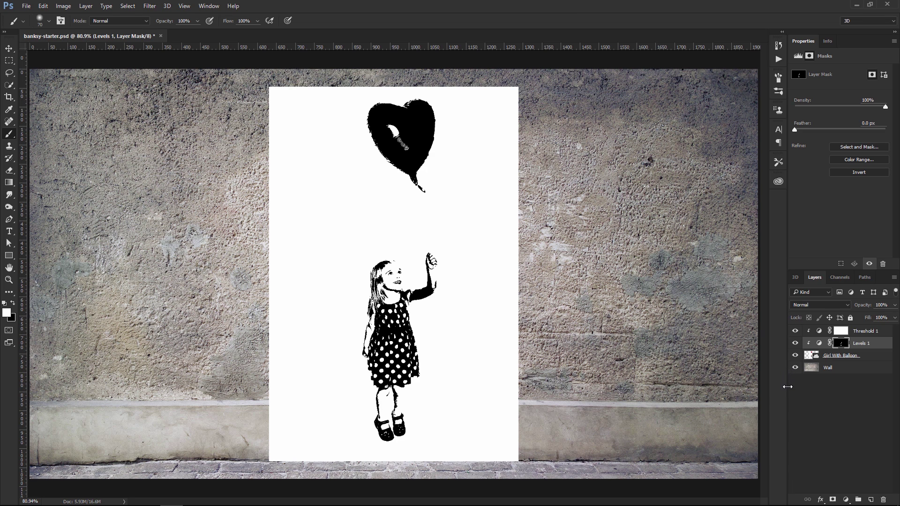
Step: Add a second clipped Levels adjustment above the first and set its midtone value to 2.84
left_click(846, 500)
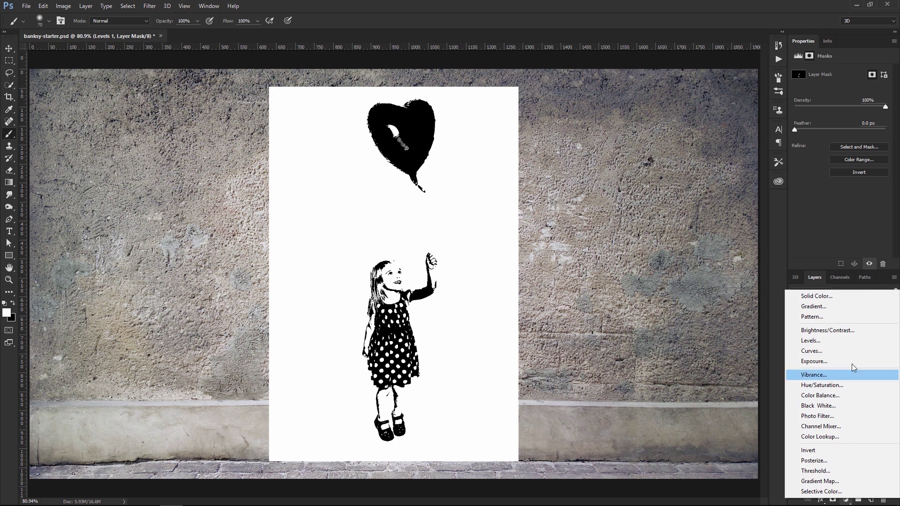
left_click(830, 344)
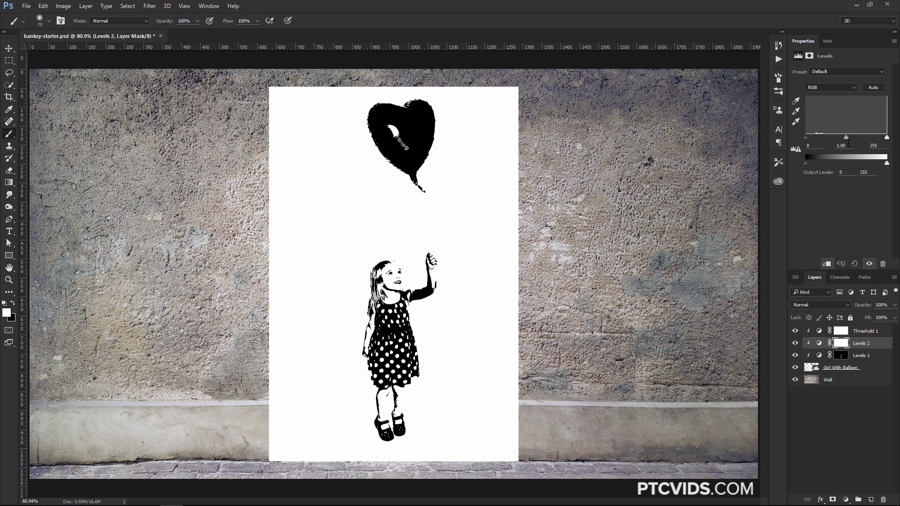
left_click_drag(846, 138, 819, 142)
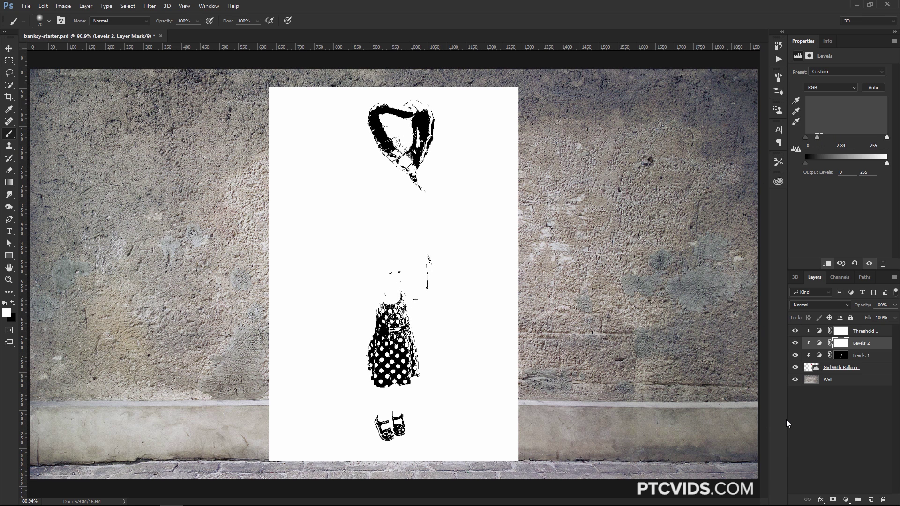
Step: Invert the second Levels mask to black and paint white over the balloon's interior, comparing before and after
key("ctrl")
key("ctrl+i")
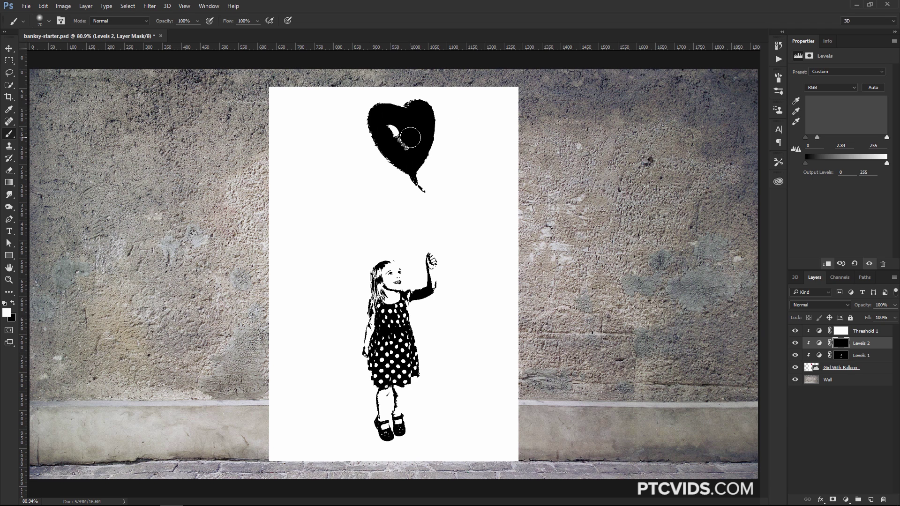
mouse_move(410, 138)
left_mouse_down()
mouse_move(402, 144)
mouse_move(414, 153)
mouse_move(409, 159)
mouse_move(389, 125)
mouse_move(402, 126)
mouse_move(417, 110)
mouse_move(427, 131)
mouse_move(419, 160)
mouse_move(386, 146)
left_mouse_up()
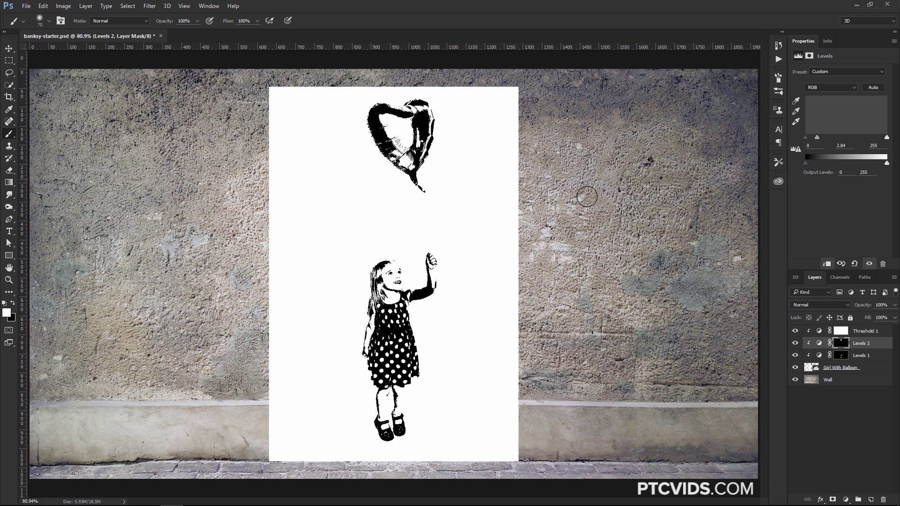
left_click(796, 344)
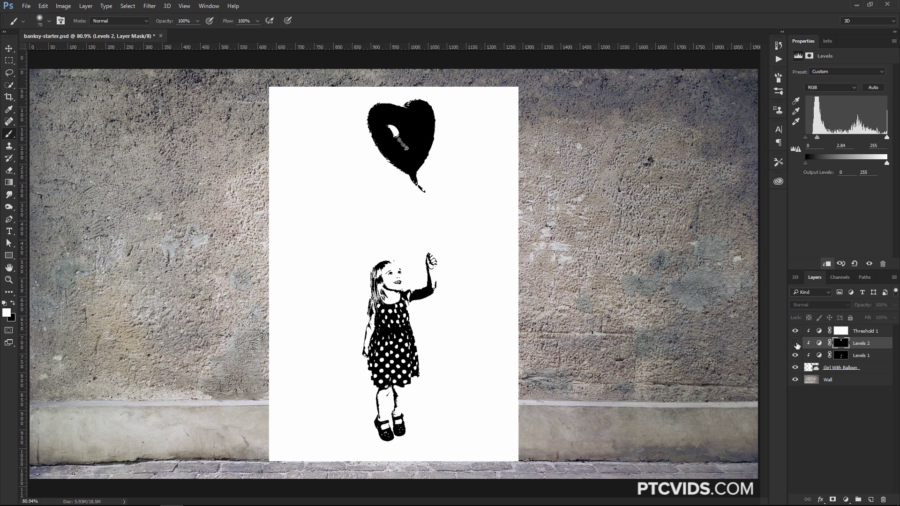
left_click(795, 343)
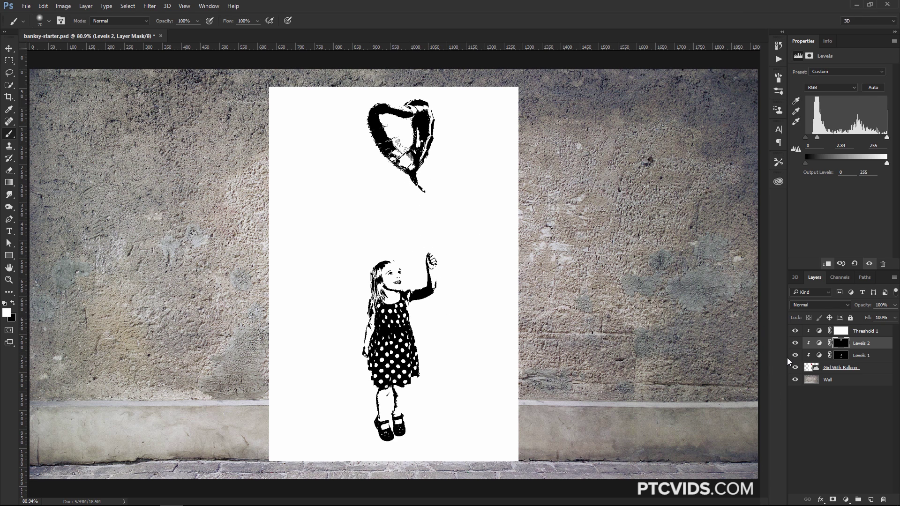
Step: Add a new clipped layer above Girl With Balloon and paint a thin black wavy string from the balloon through the hand
left_click(842, 369)
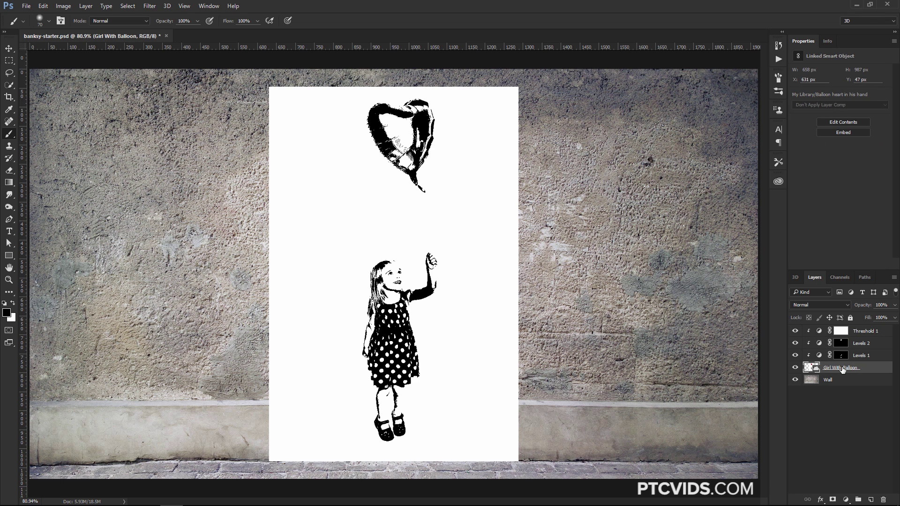
left_click(871, 500)
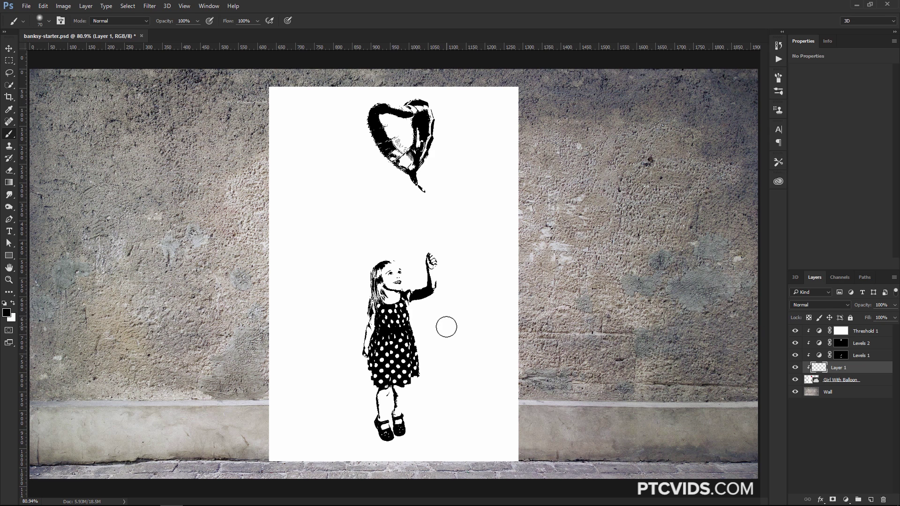
key("bracketleft")
key("bracketleft")
key("bracketleft")
key("bracketleft")
key("bracketleft")
key("bracketleft")
key("bracketleft")
left_click_drag(428, 195, 437, 331)
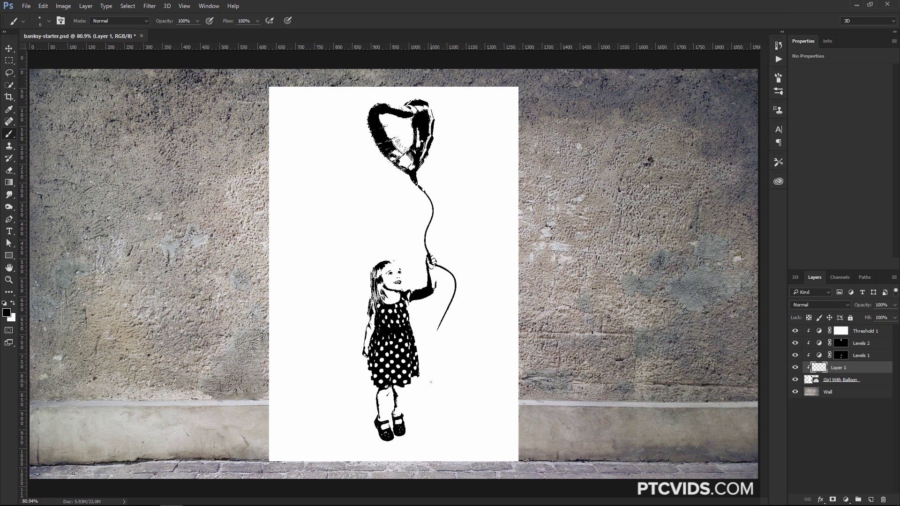
Step: Set the Girl With Balloon layer's blend mode to Multiply
left_click(810, 380)
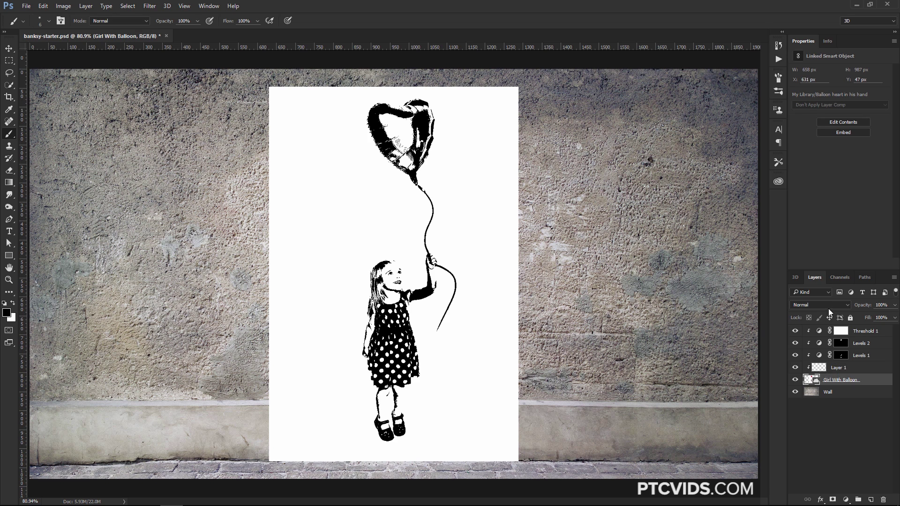
left_click(823, 305)
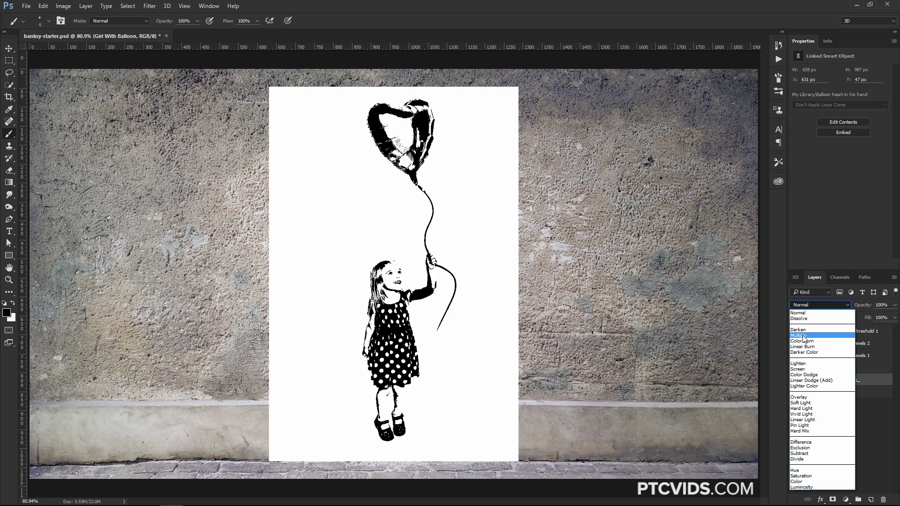
left_click(804, 337)
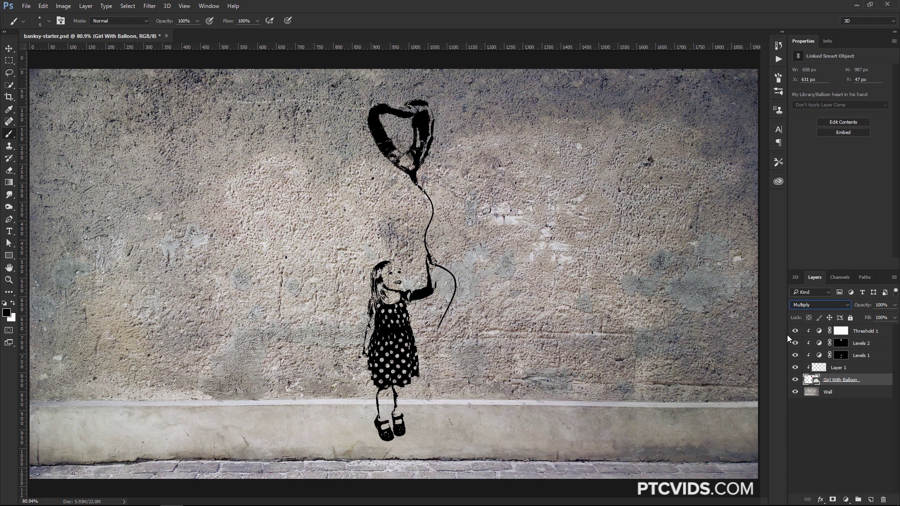
Step: Group all layers from Girl With Balloon up to Threshold 1, and toggle the group's visibility to compare
left_click(863, 332, "shift")
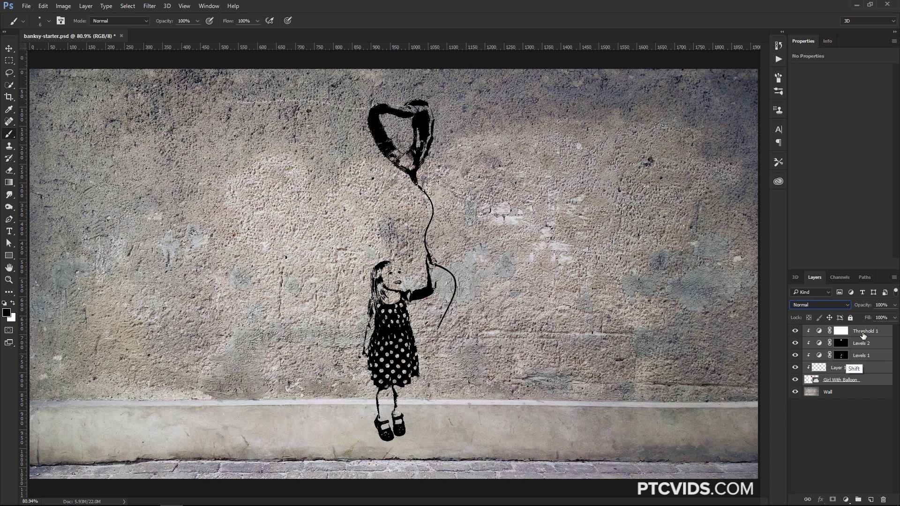
key("ctrl+g")
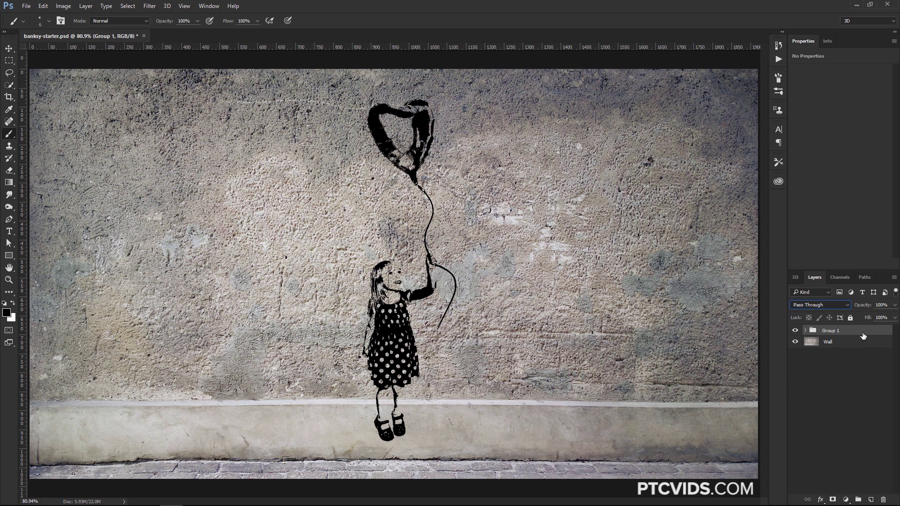
left_click(795, 330)
left_click(795, 330)
Step: Move the grouped girl and balloon artwork further left along the wall
key("v")
key("alt+v")
key("Escape")
left_click_drag(396, 311, 362, 306)
left_click_drag(350, 347, 357, 304)
Step: Scale the grouped girl and balloon artwork down to about 86% and move it further left on the wall
key("ctrl+t")
key("shift")
left_click_drag(476, 88, 417, 171)
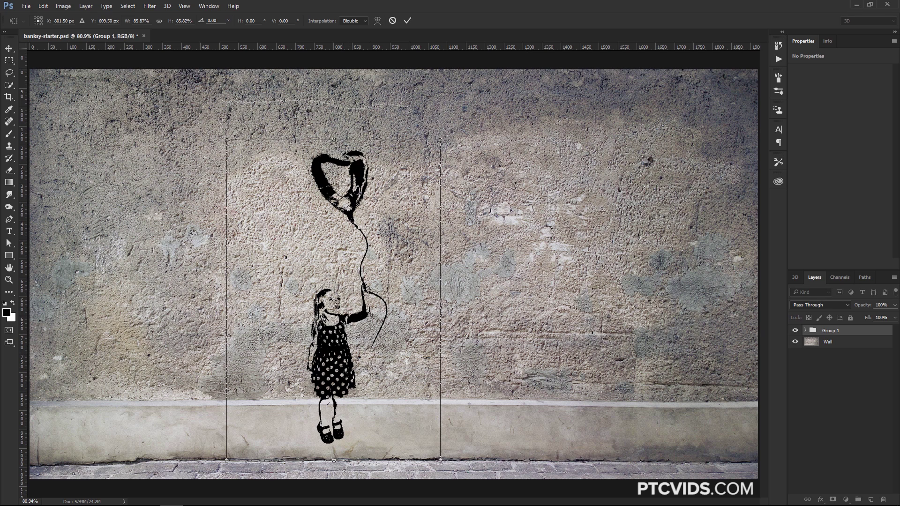
left_click_drag(344, 370, 287, 328)
key("Return")
Step: Nudge the artwork group up and further left so the girl stands above the wall's lower ledge
key("shift+Up")
key("shift+Up")
key("shift+Up")
key("shift+Up")
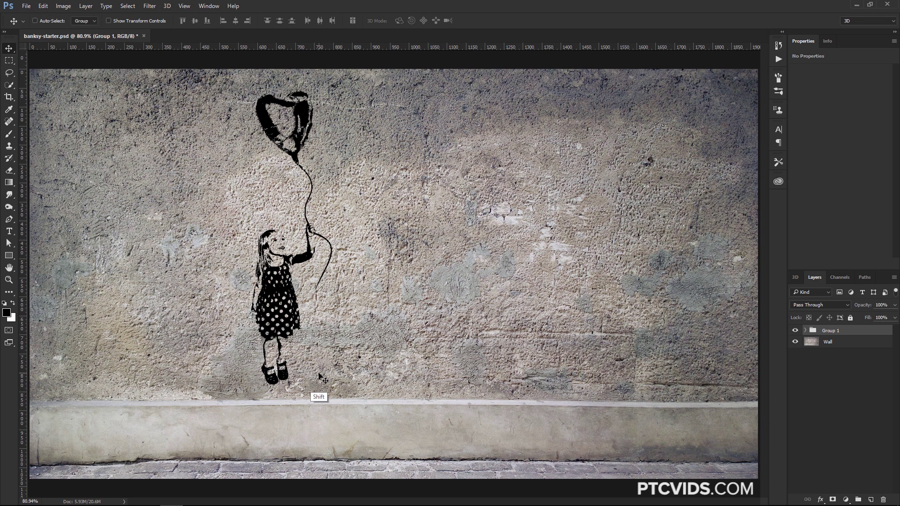
key("shift+Left")
key("shift+Left")
key("shift+Left")
key("shift+Left")
key("shift+Left")
key("shift+Left")
key("shift+Left")
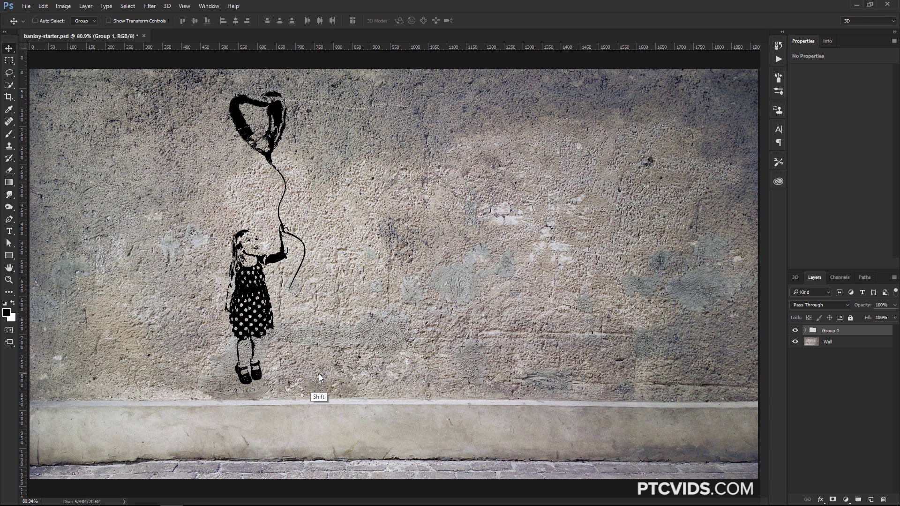
key("shift+Left")
key("shift+Up")
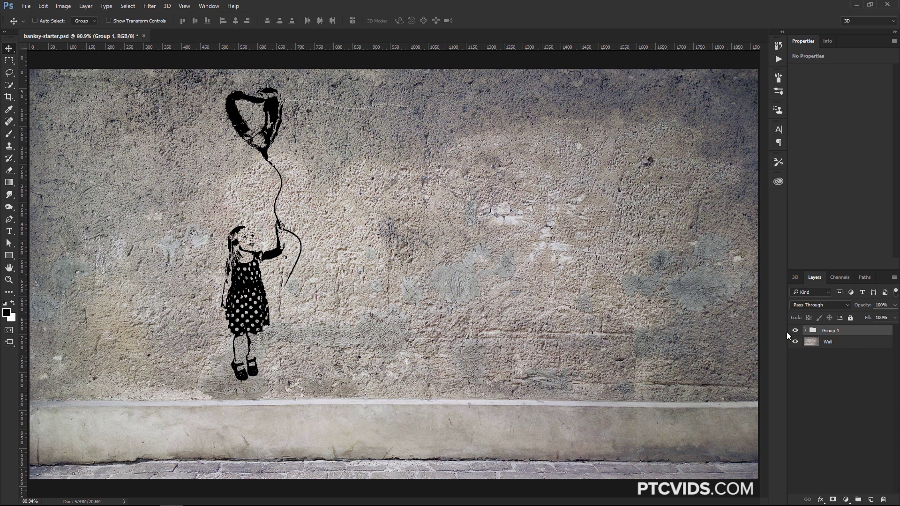
Step: Add a Hue/Saturation adjustment with Colorize enabled above Threshold 1 in Group 1, clipped to the layers below
left_click(805, 331)
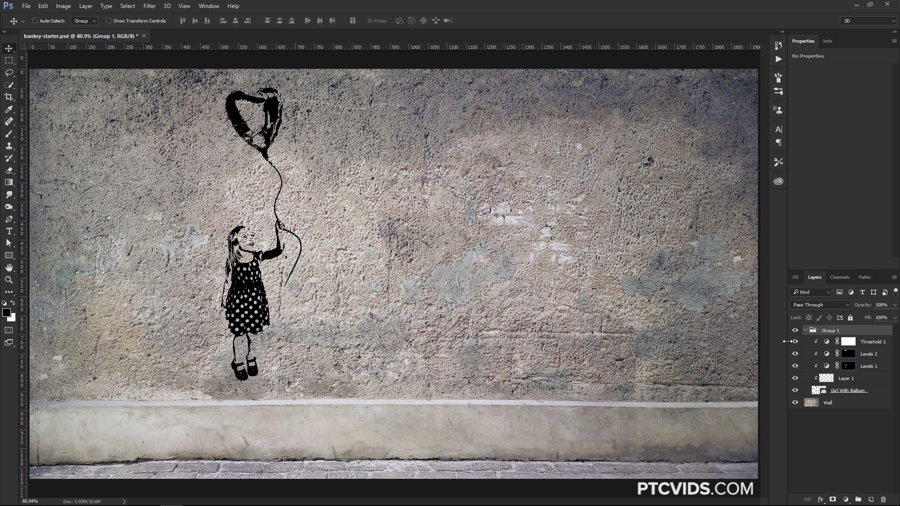
left_click(827, 342)
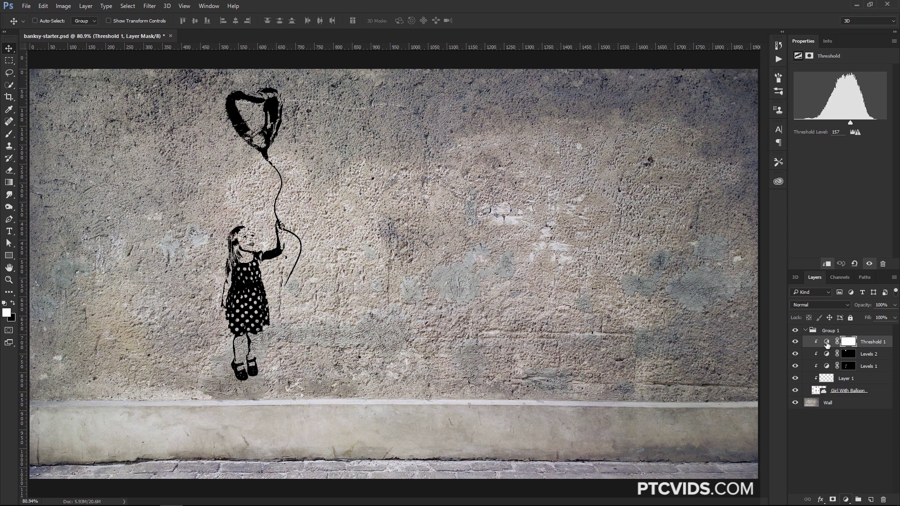
left_click(845, 499)
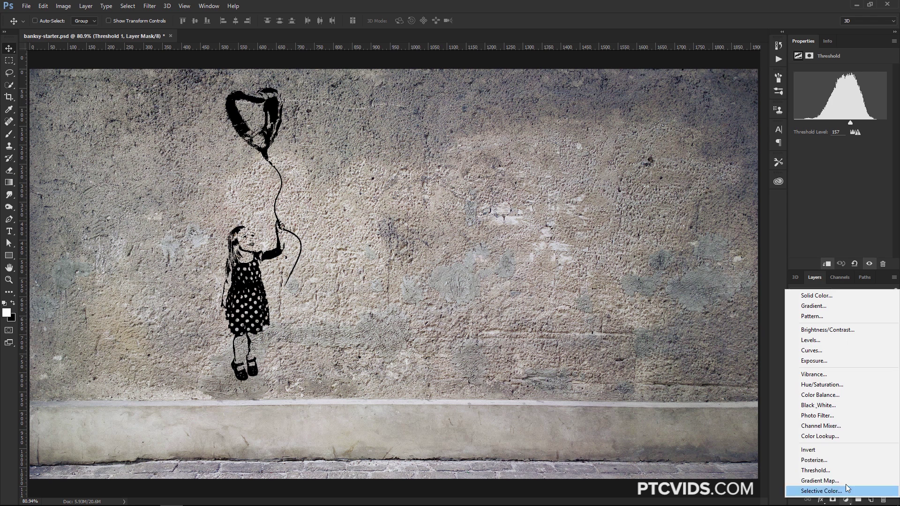
left_click(835, 385)
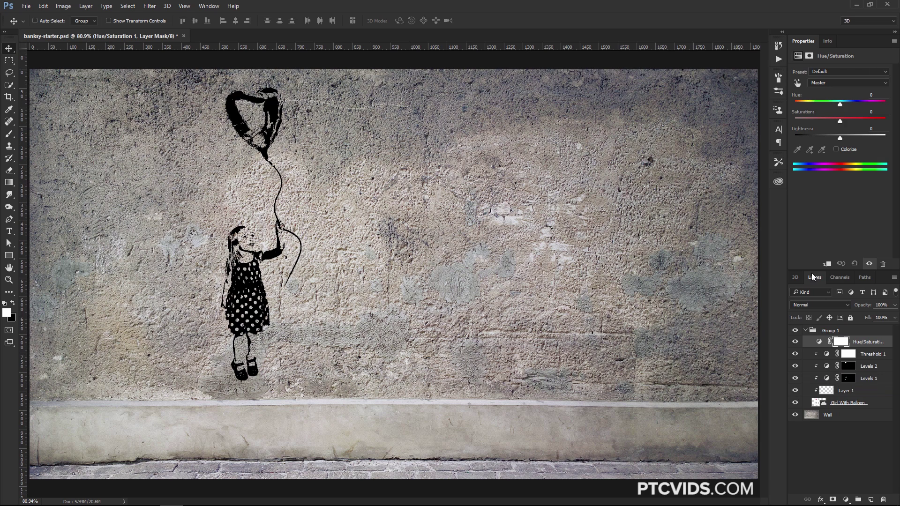
left_click(835, 149)
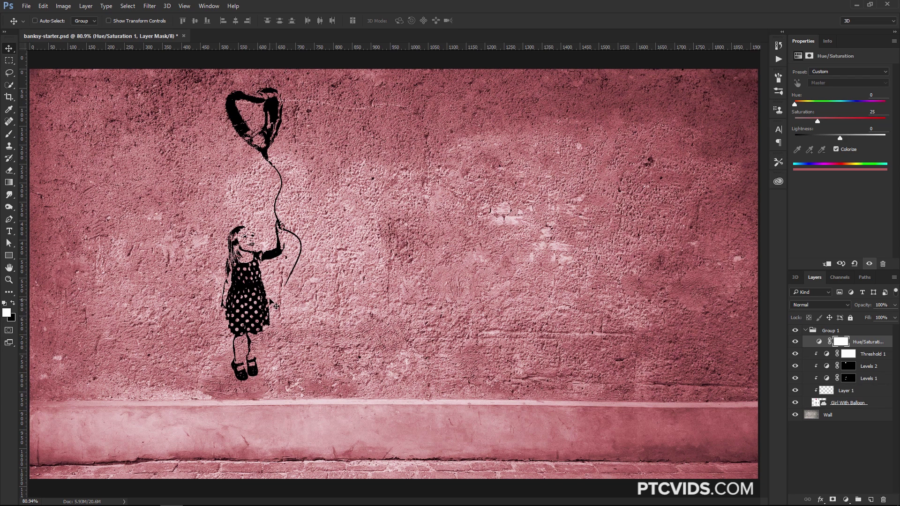
key("ctrl+alt")
key("ctrl+alt+g")
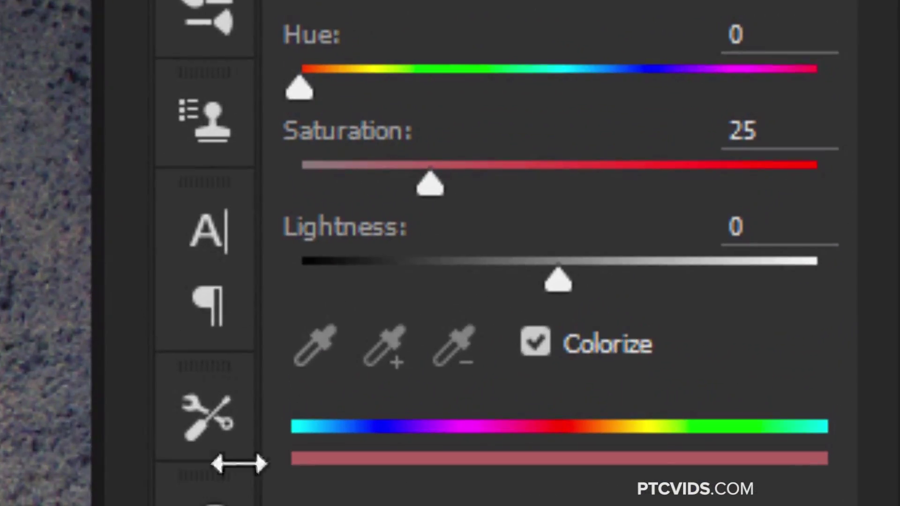
Step: Try a hue of 213 on the Hue/Saturation adjustment, set its saturation to 64, and return the hue to 0
left_click_drag(300, 88, 609, 108)
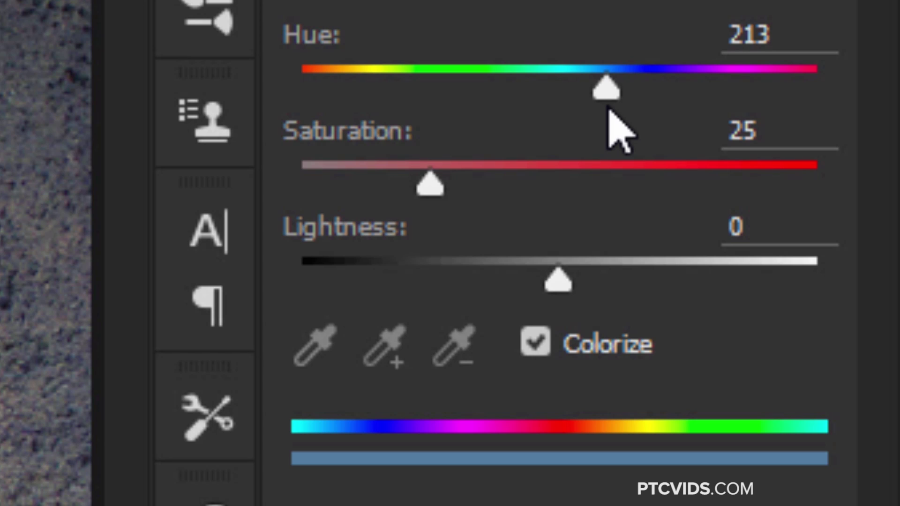
left_click_drag(524, 182, 635, 179)
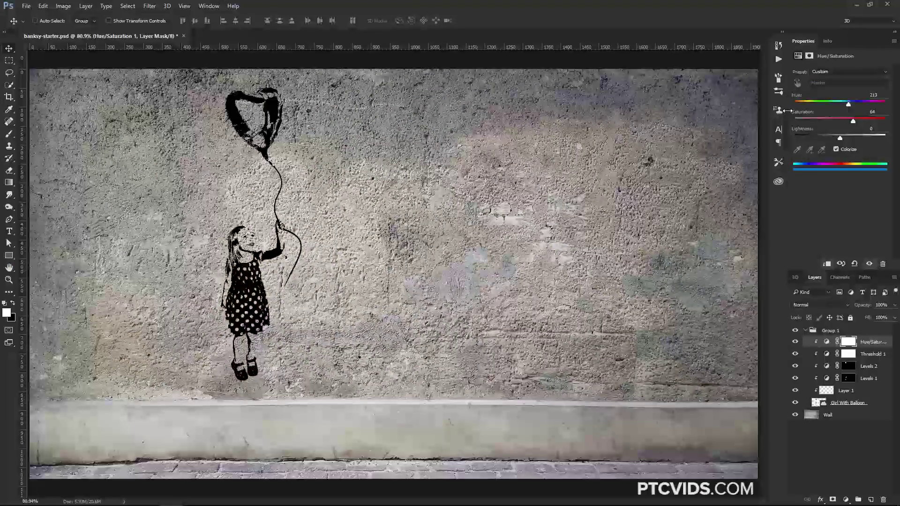
left_click_drag(848, 105, 788, 103)
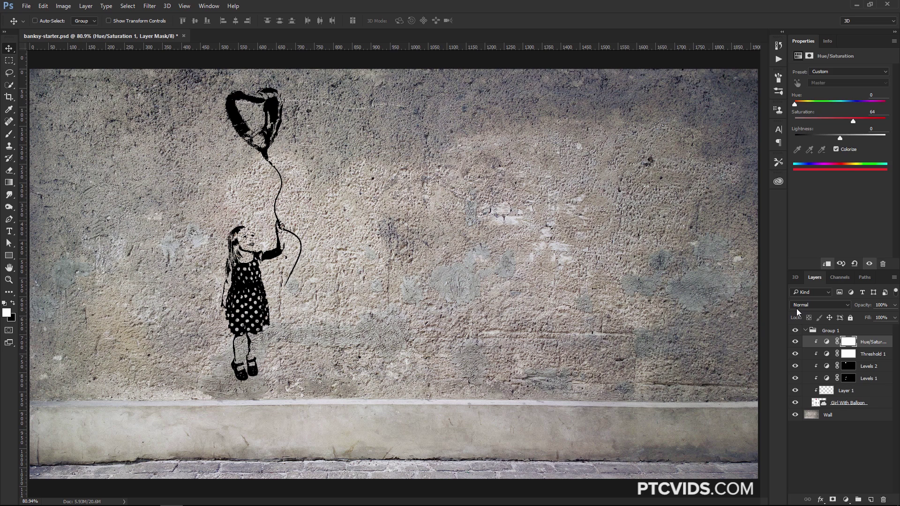
Step: Switch the Girl With Balloon layer's blend mode to Normal for comparison and restore it to Multiply
left_click(843, 403)
left_click(820, 305)
left_click(807, 315)
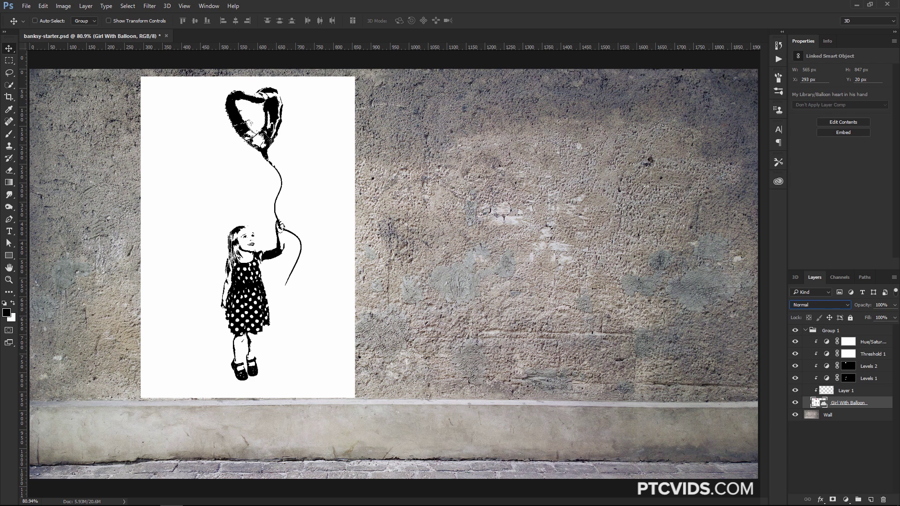
left_click(812, 307)
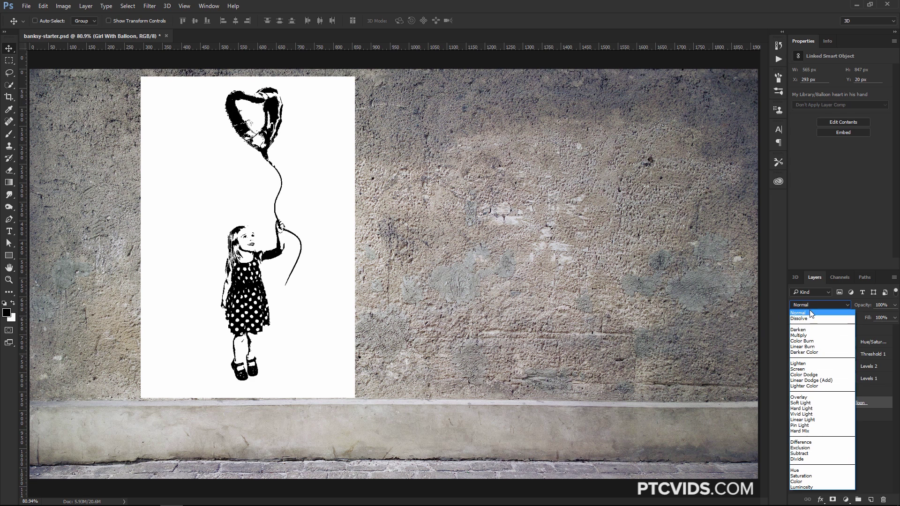
left_click(806, 336)
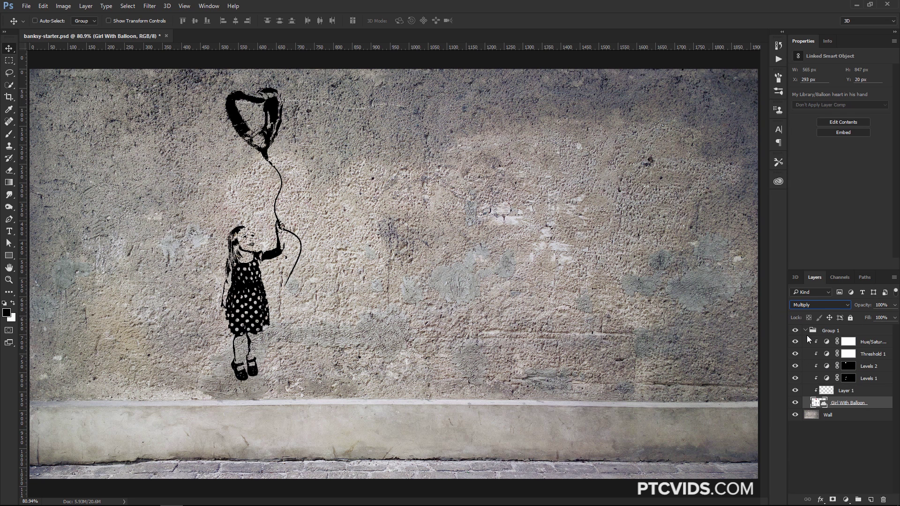
Step: Try a lightness of -56 on the Hue/Saturation adjustment and settle on +43 to colour the stencil red
left_click(807, 341)
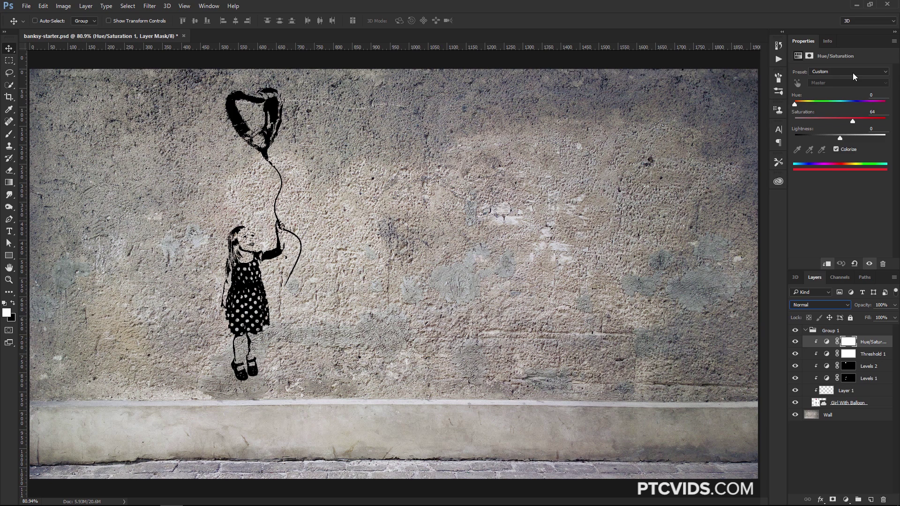
left_click_drag(840, 137, 814, 137)
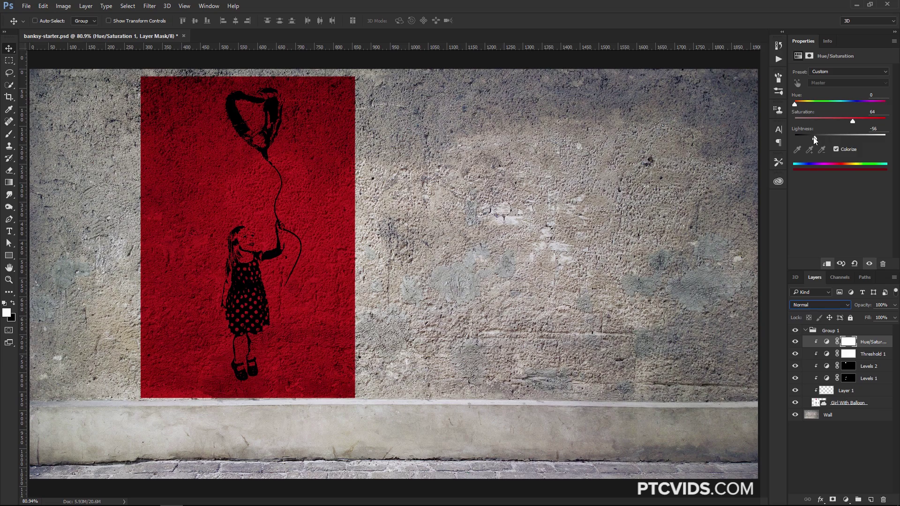
left_click_drag(814, 137, 856, 139)
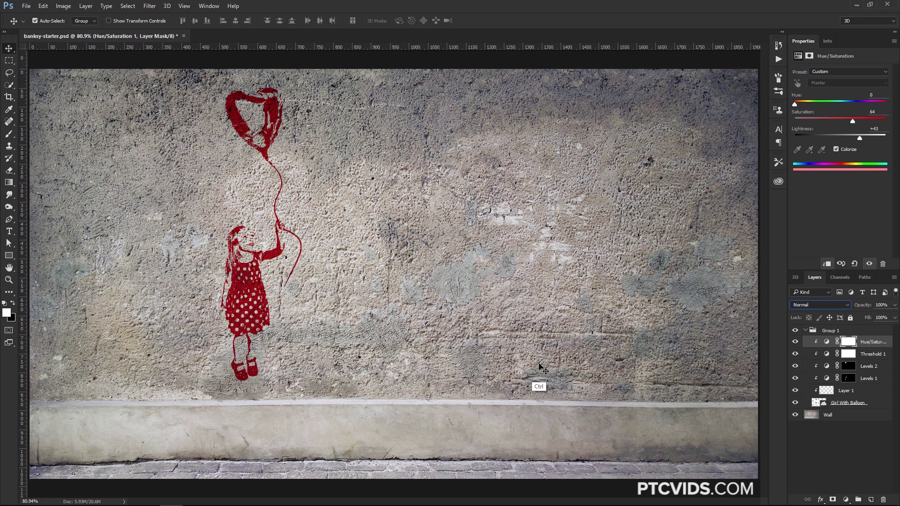
Step: Invert the Hue/Saturation layer's mask to black and paint white with the brush over the heart balloon and the girl's dress
key("ctrl+i")
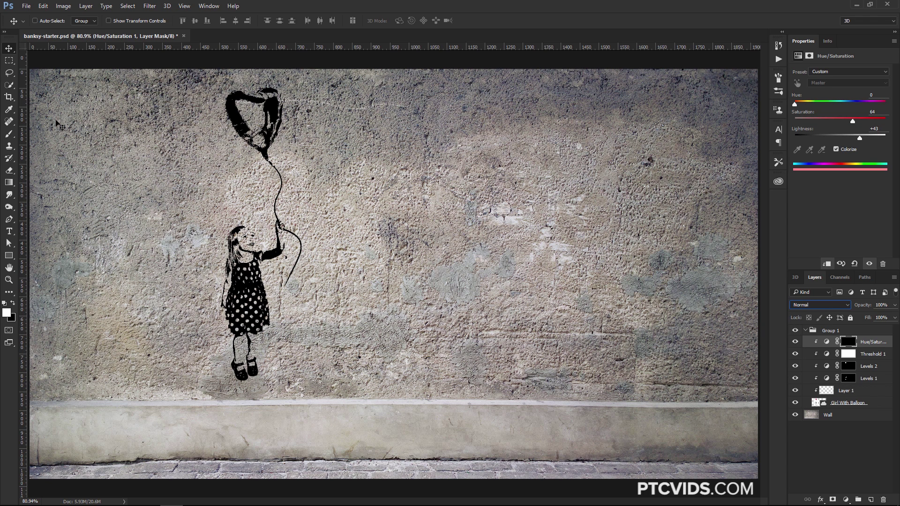
left_click(9, 134)
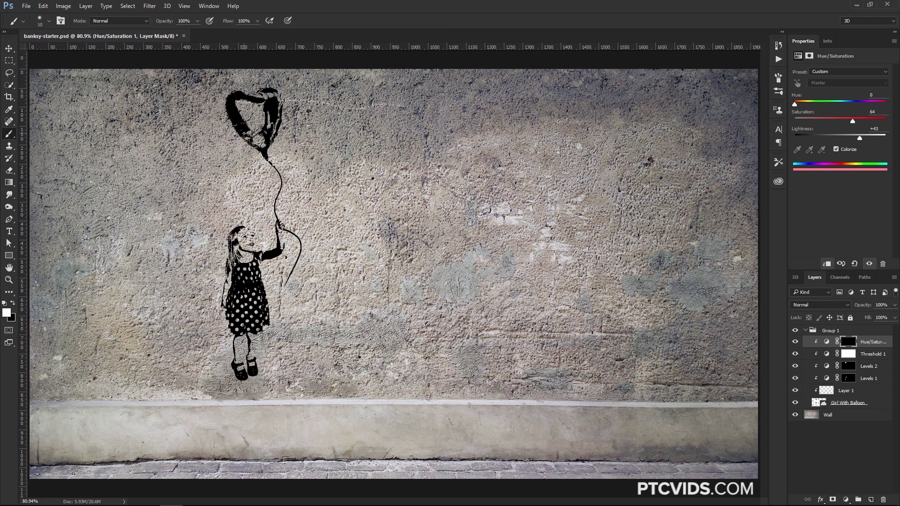
key("bracketright")
key("bracketright")
mouse_move(244, 135)
left_mouse_down()
mouse_move(269, 139)
mouse_move(261, 156)
mouse_move(274, 123)
mouse_move(235, 113)
mouse_move(259, 81)
mouse_move(264, 108)
mouse_move(221, 121)
mouse_move(263, 138)
left_mouse_up()
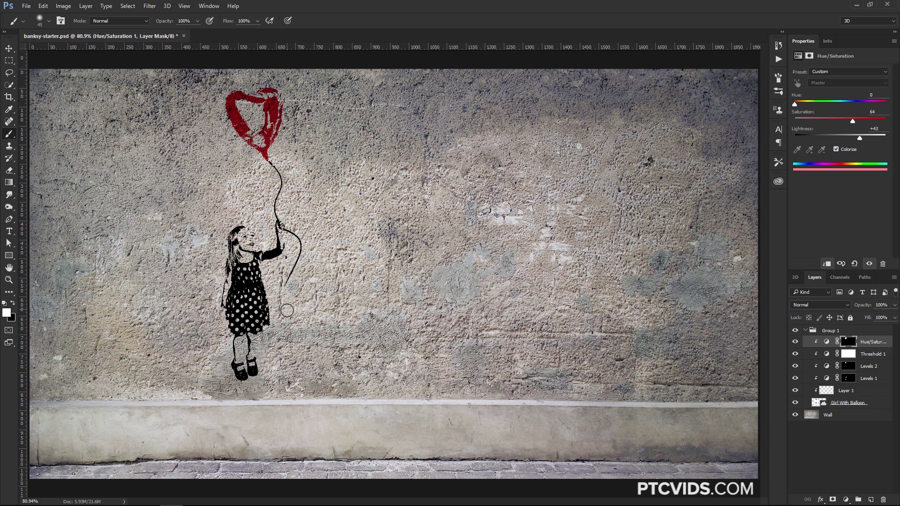
mouse_move(269, 330)
left_mouse_down()
mouse_move(261, 289)
mouse_move(250, 312)
mouse_move(249, 295)
mouse_move(255, 323)
mouse_move(245, 327)
mouse_move(236, 295)
mouse_move(257, 259)
left_mouse_up()
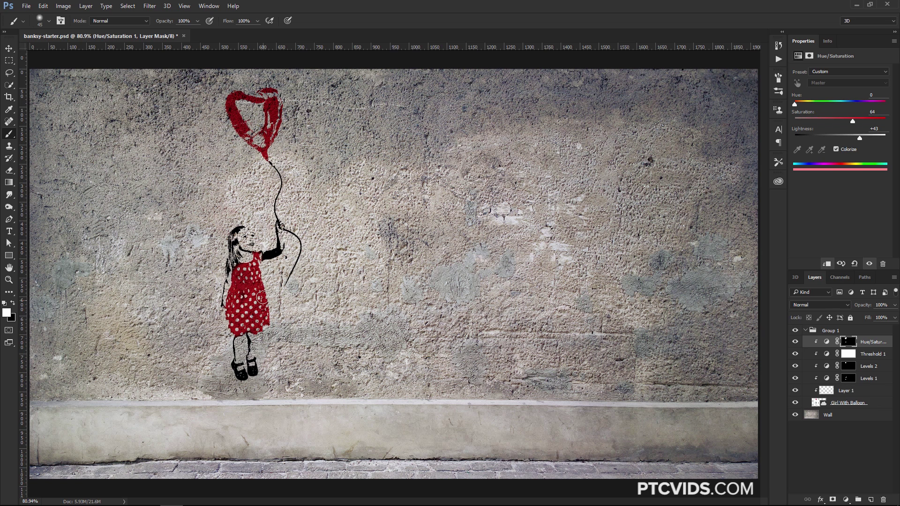
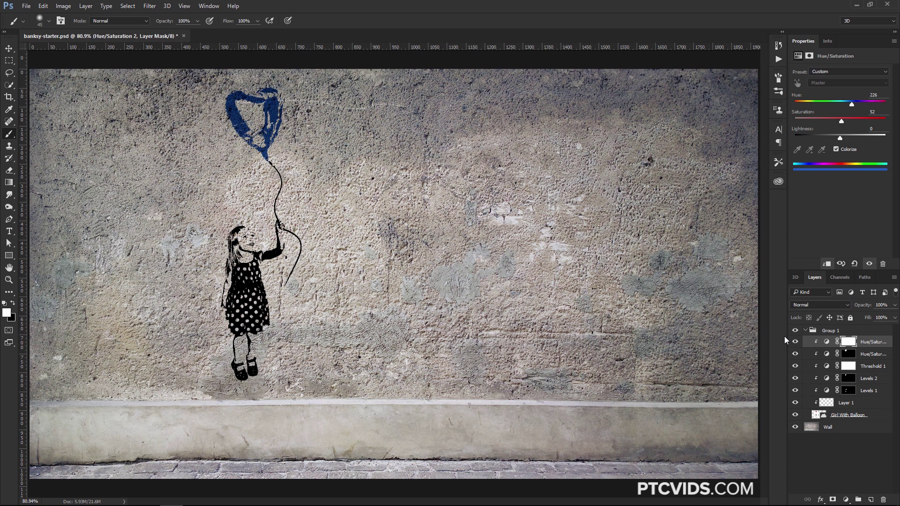
Step: Restrict the blue Hue/Saturation adjustment to the girl's dress by inverting its mask and painting white, and set its lightness to +43
left_click(869, 263)
left_click(869, 263)
left_click(848, 341)
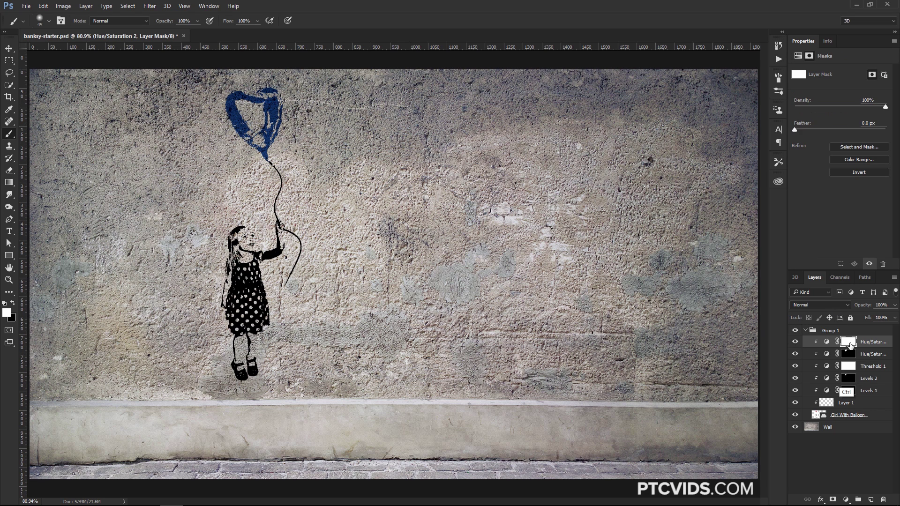
key("ctrl+i")
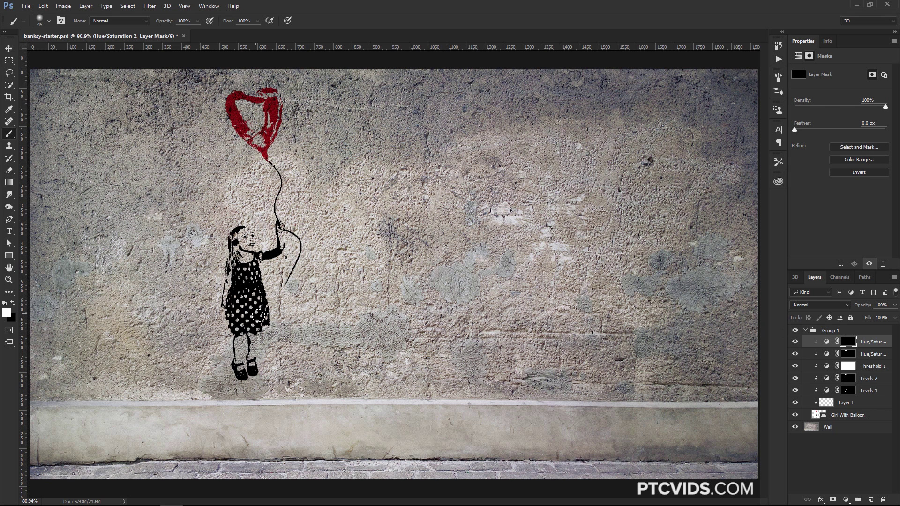
mouse_move(276, 306)
left_mouse_down()
mouse_move(261, 322)
mouse_move(248, 303)
left_mouse_up()
left_click(826, 342)
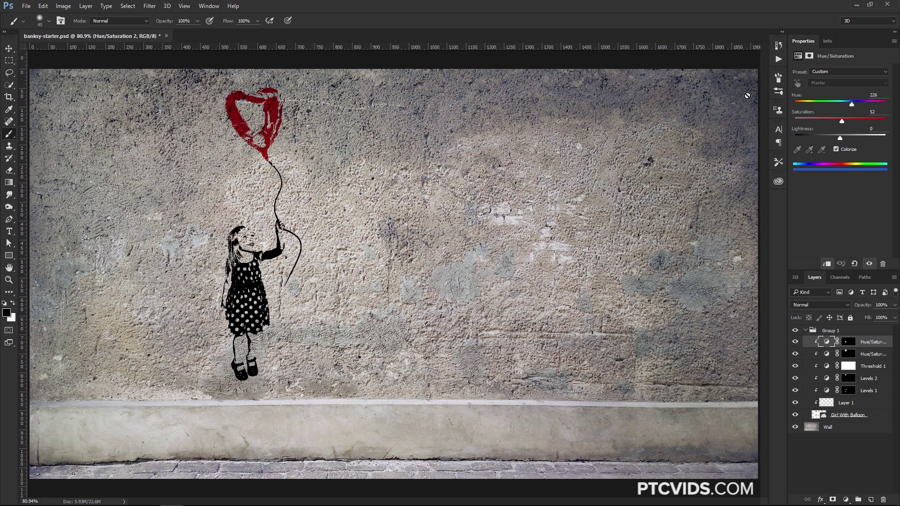
left_click_drag(840, 138, 859, 138)
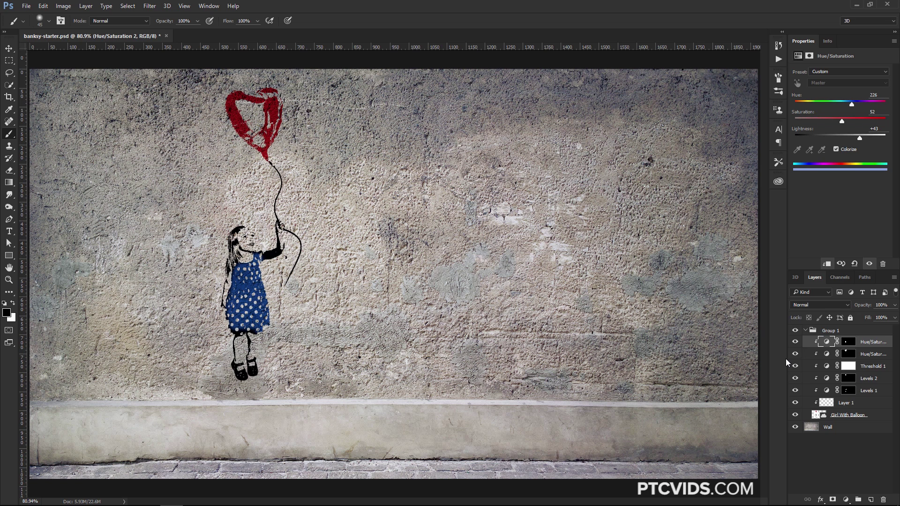
Step: Delete the topmost, blue Hue/Saturation layer and collapse Group 1
left_click_drag(825, 342, 882, 499)
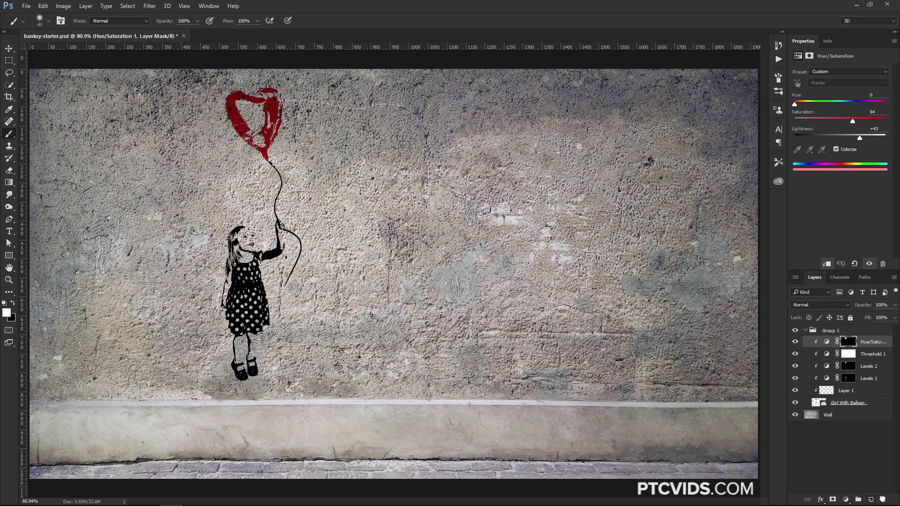
left_click(815, 330)
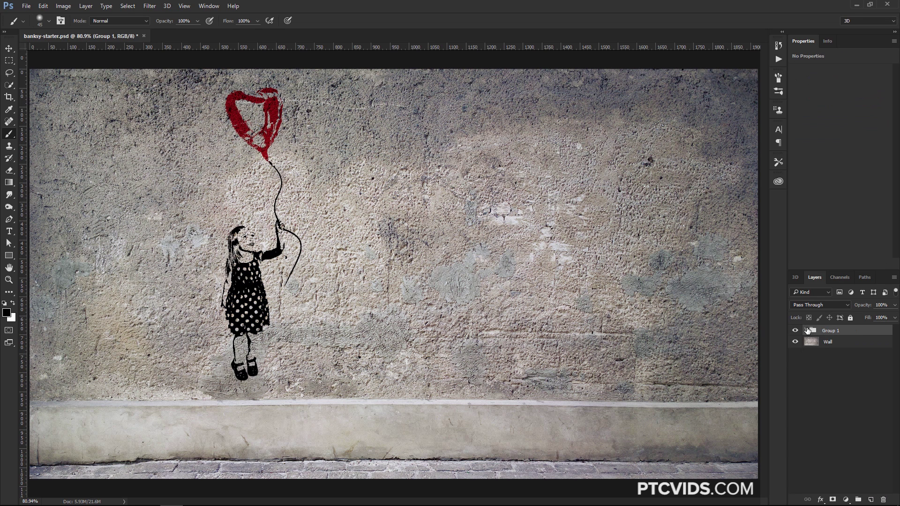
Step: Add a Levels adjustment above the red Hue/Saturation layer, set its black output level to 23, and clip it to the layers below
left_click(826, 341)
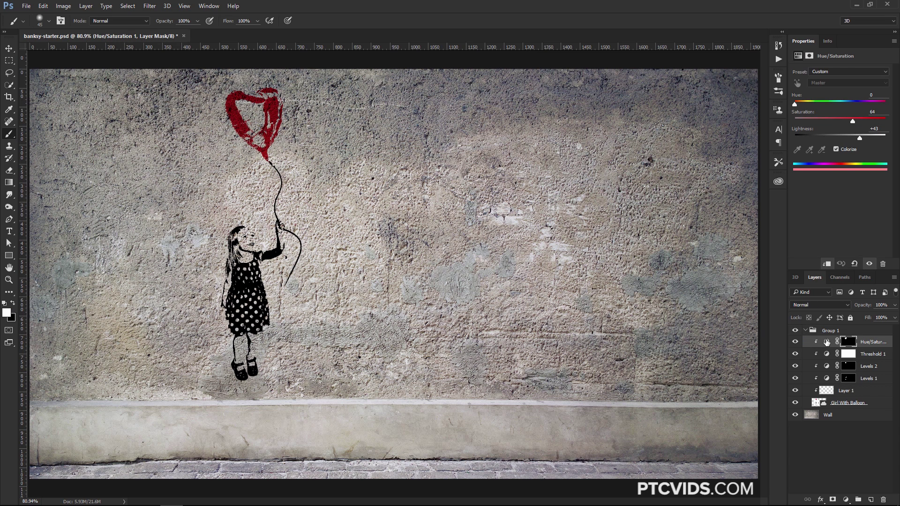
left_click(845, 500)
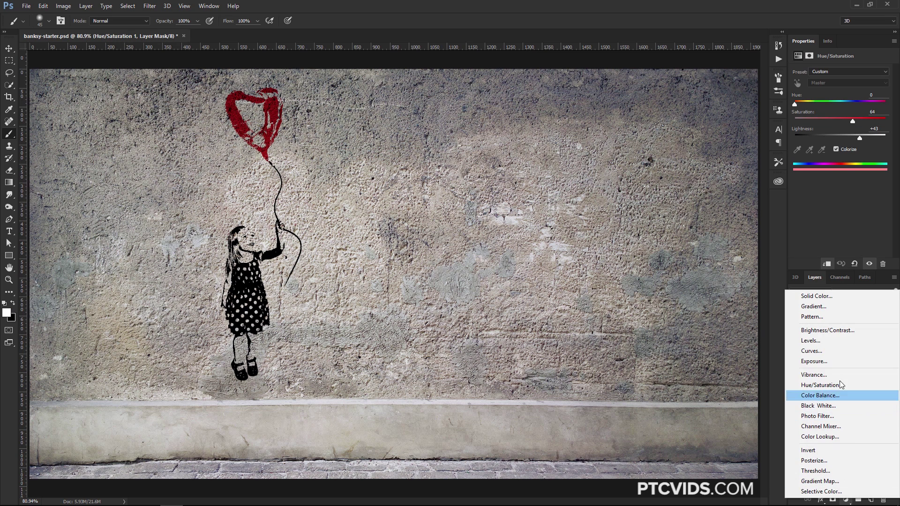
left_click(822, 342)
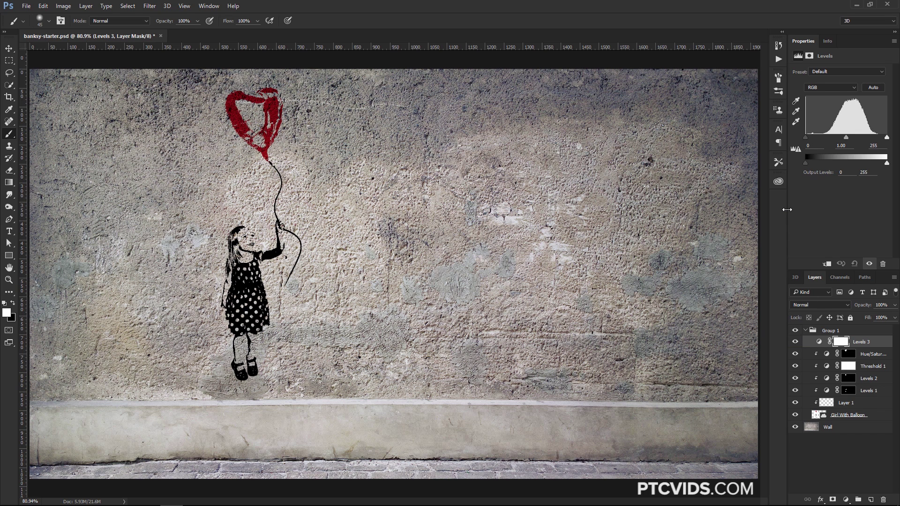
left_click_drag(805, 163, 813, 166)
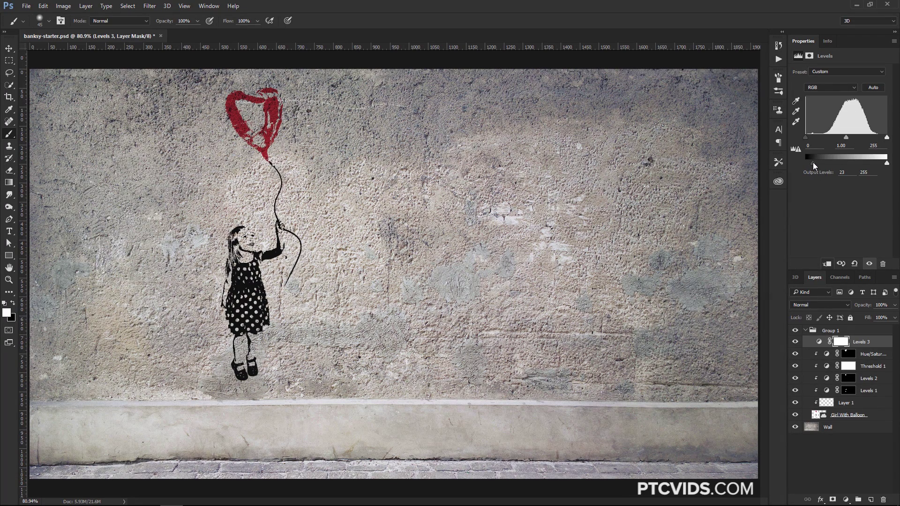
left_click(827, 263)
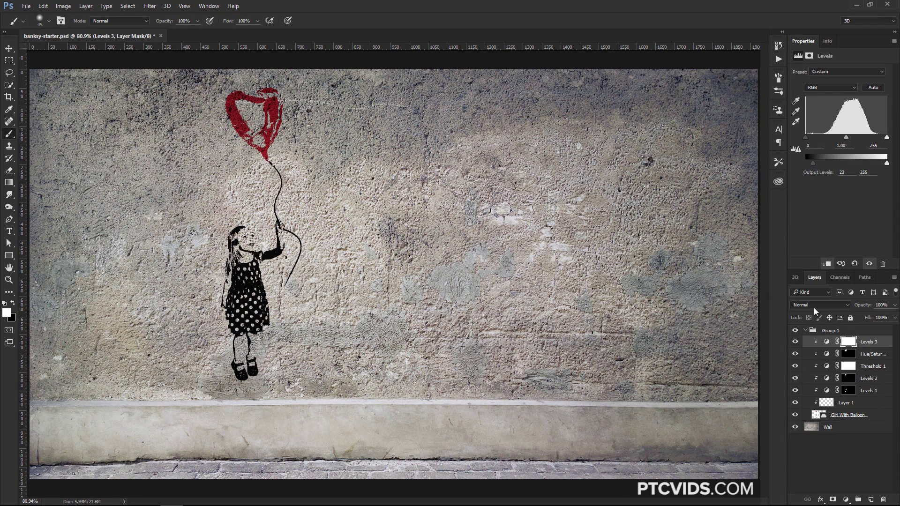
Step: Raise the black output level of the clipped Levels 3 adjustment to 37 and compare the artwork with the adjustment hidden and shown
left_click(794, 341)
left_click(795, 342)
left_click_drag(812, 163, 816, 163)
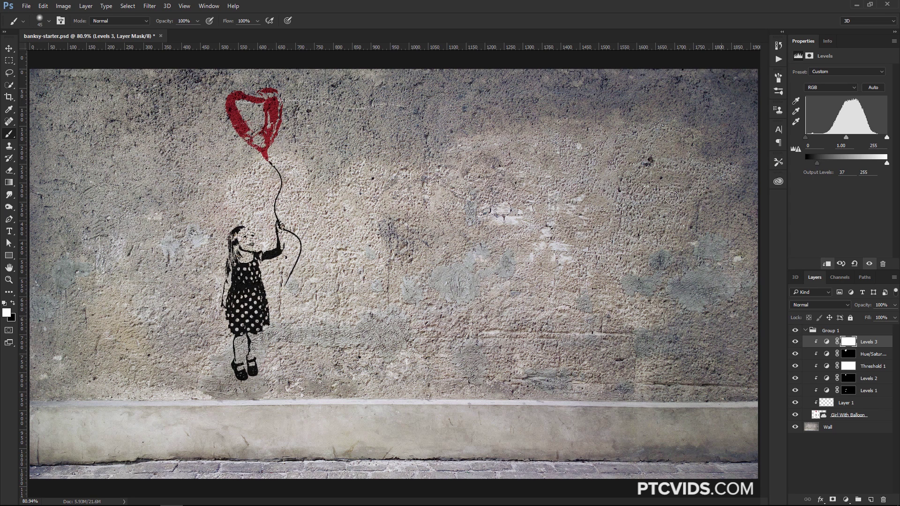
left_click(795, 341)
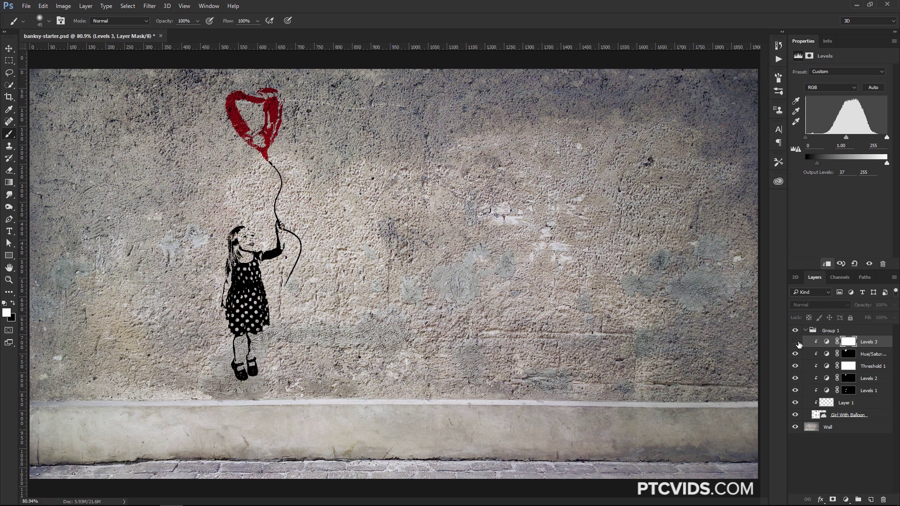
left_click(795, 342)
left_click(796, 342)
left_click(796, 342)
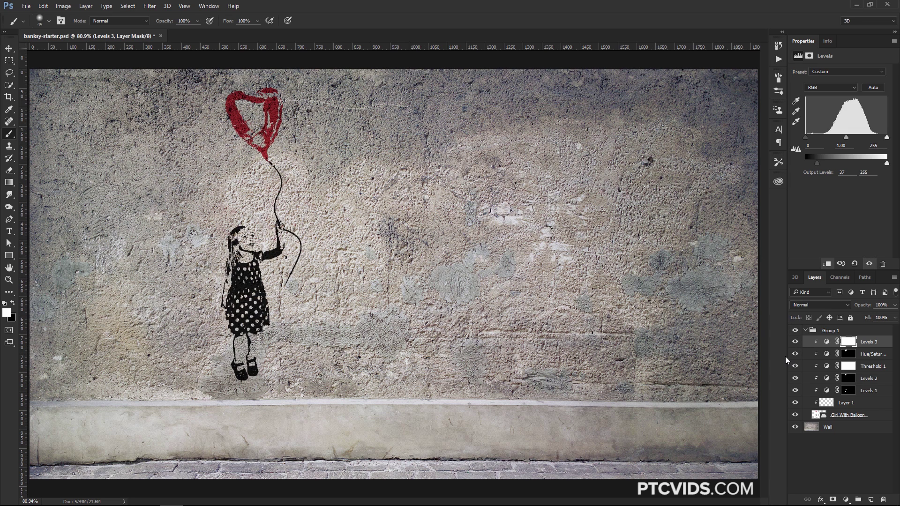
Step: Collapse Group 1, open its blending options and split the Underlying Layer black Blend If slider to about 82 / 128
left_click(806, 330)
double_click(871, 333)
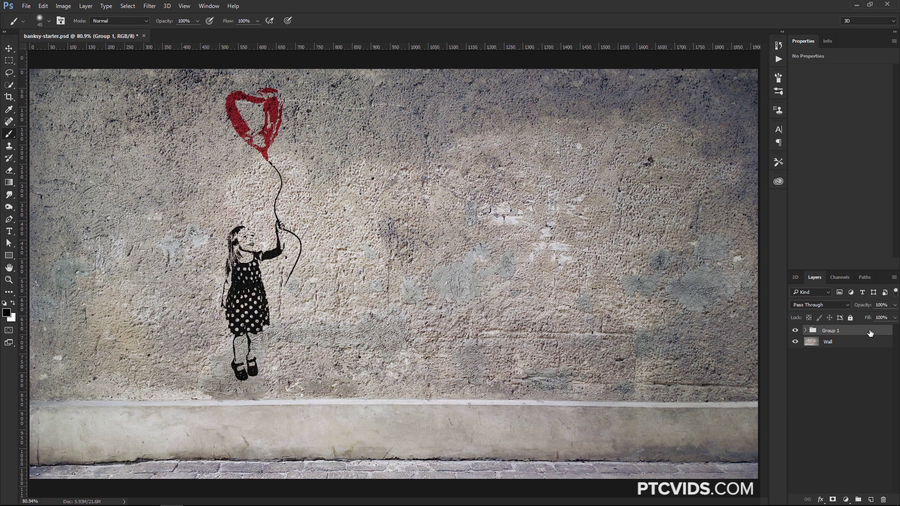
left_click_drag(587, 101, 574, 98)
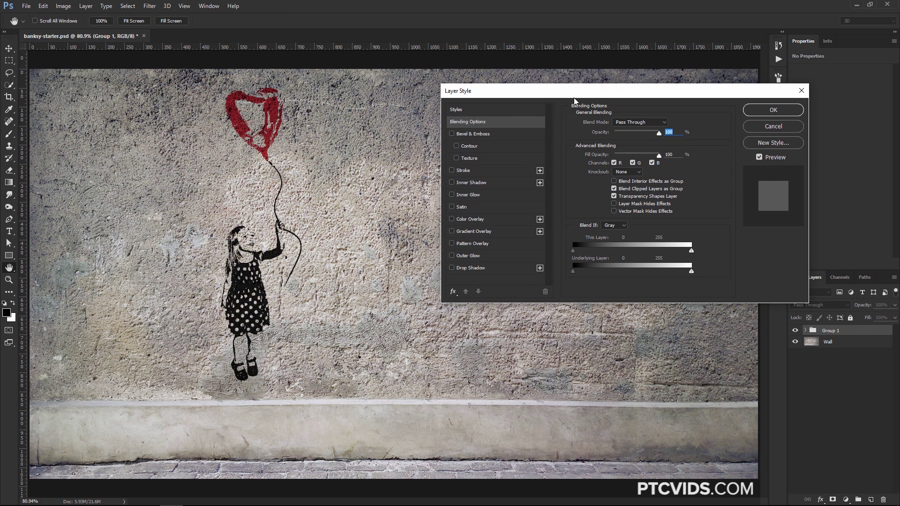
left_click_drag(573, 271, 624, 272)
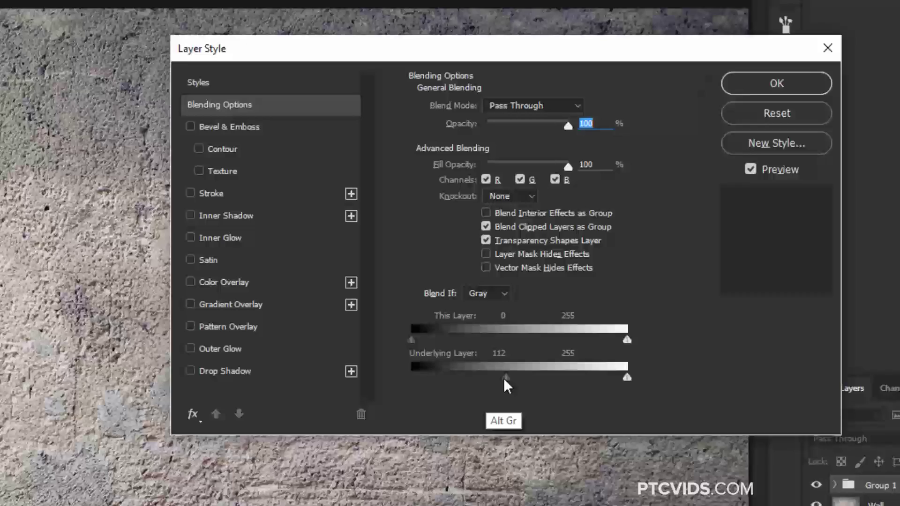
left_click_drag(625, 271, 623, 271)
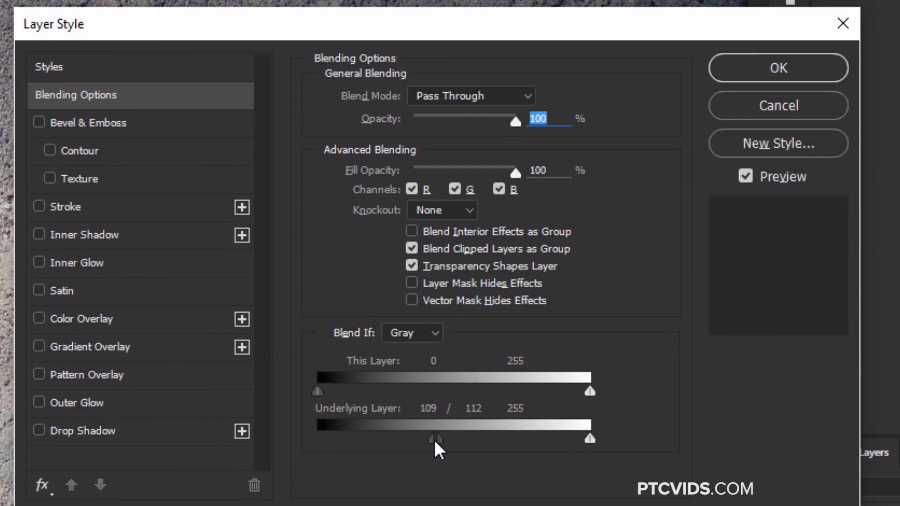
left_click_drag(434, 440, 454, 439)
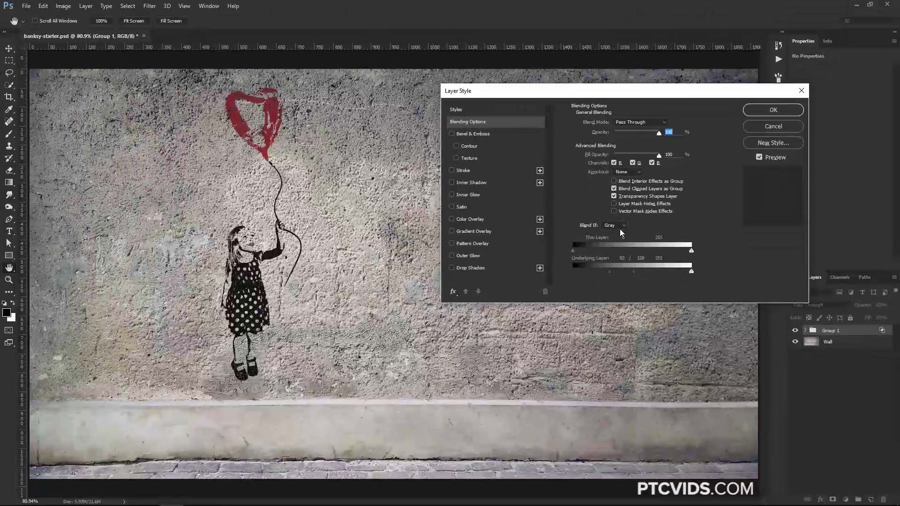
Step: Try wider Underlying Layer ranges for Group 1, settle the split black slider at 96 / 125, and apply the blending options
left_click_drag(633, 272, 679, 277)
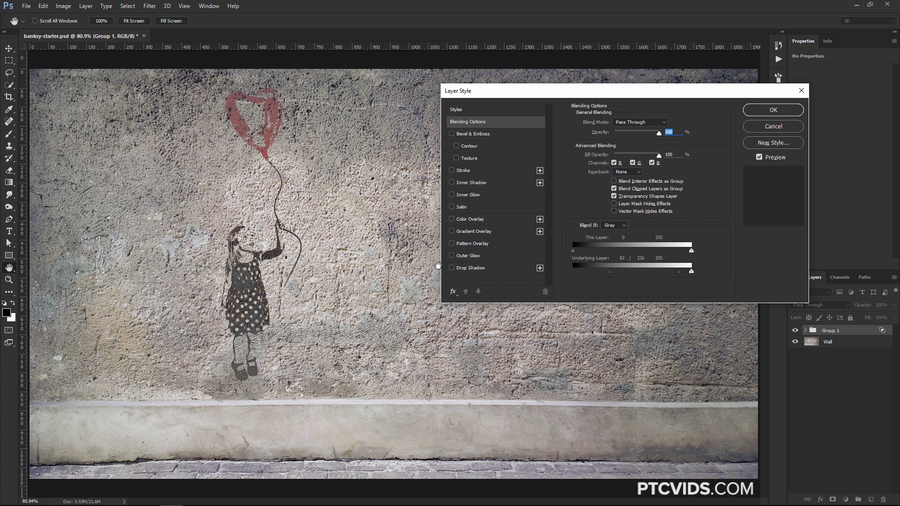
left_click_drag(609, 271, 667, 274)
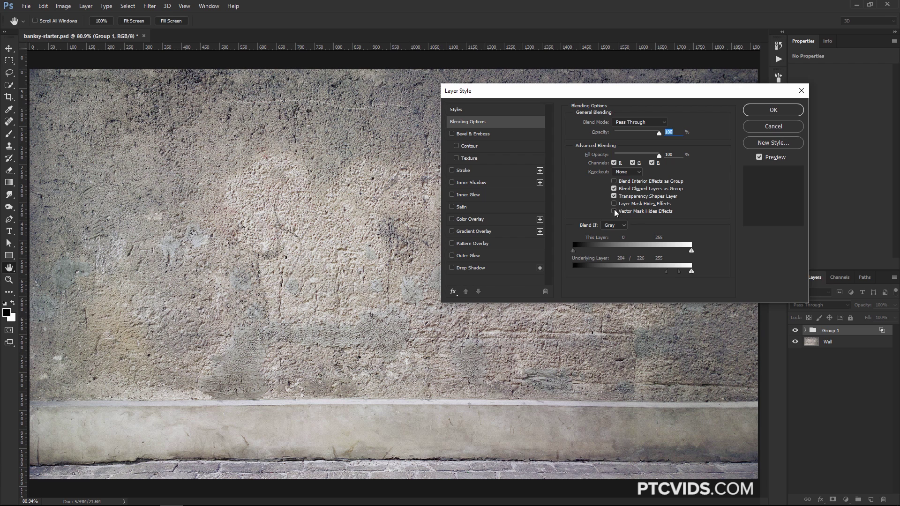
left_click_drag(666, 272, 621, 279)
left_click_drag(678, 271, 647, 276)
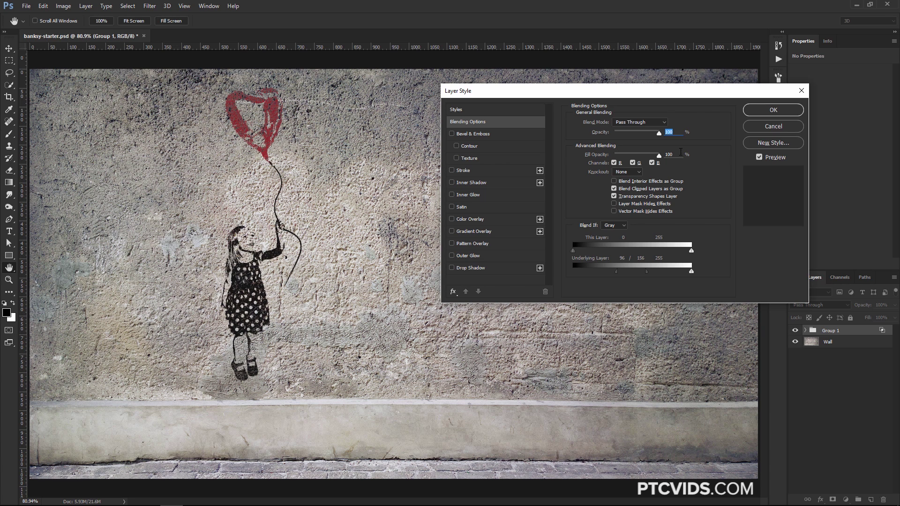
left_click_drag(646, 273, 631, 280)
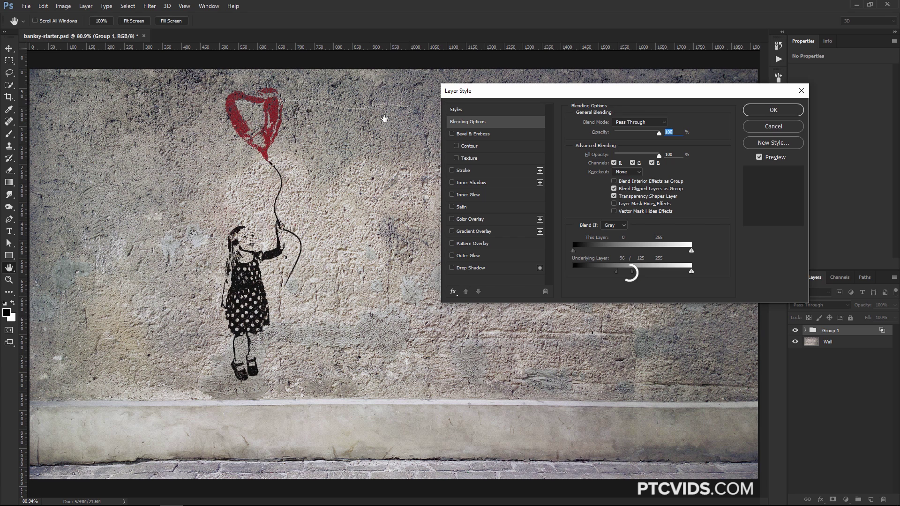
left_click(765, 114)
Step: Move Group 1 with the girl and balloon slightly left along the wall
key("b")
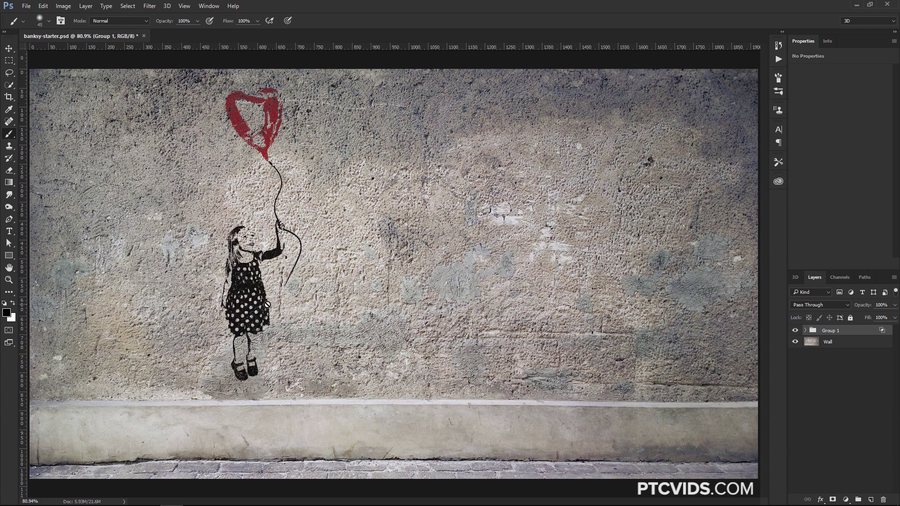
key("v")
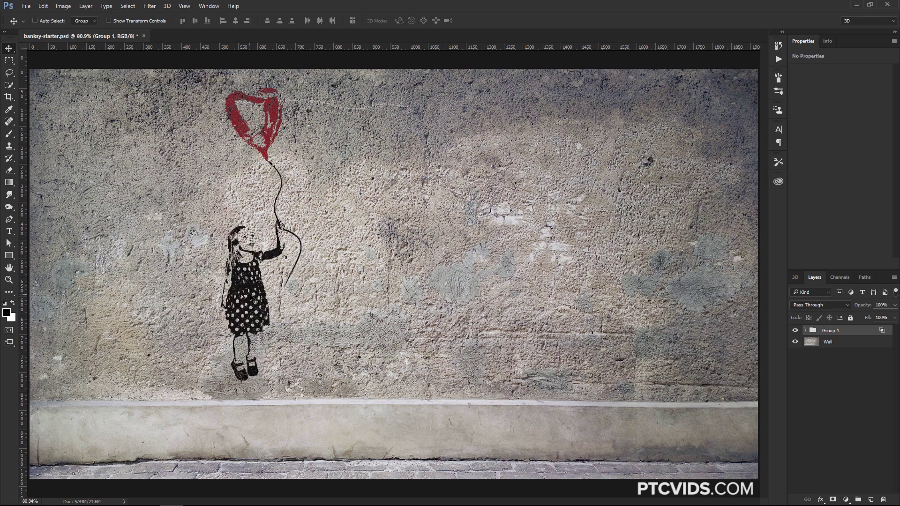
left_click_drag(250, 300, 222, 300)
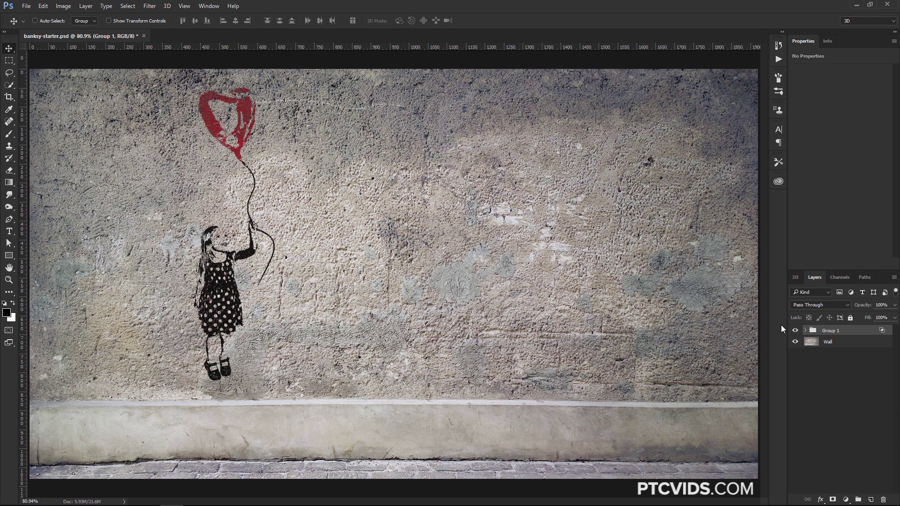
Step: Create a new layer above Group 1 and choose a 9 px bristle brush preset for painting
left_click(870, 499)
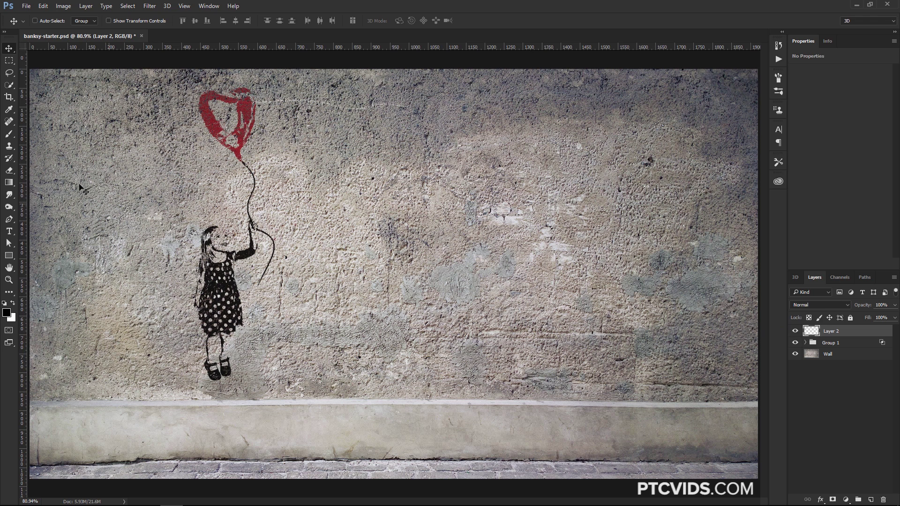
left_click(9, 134)
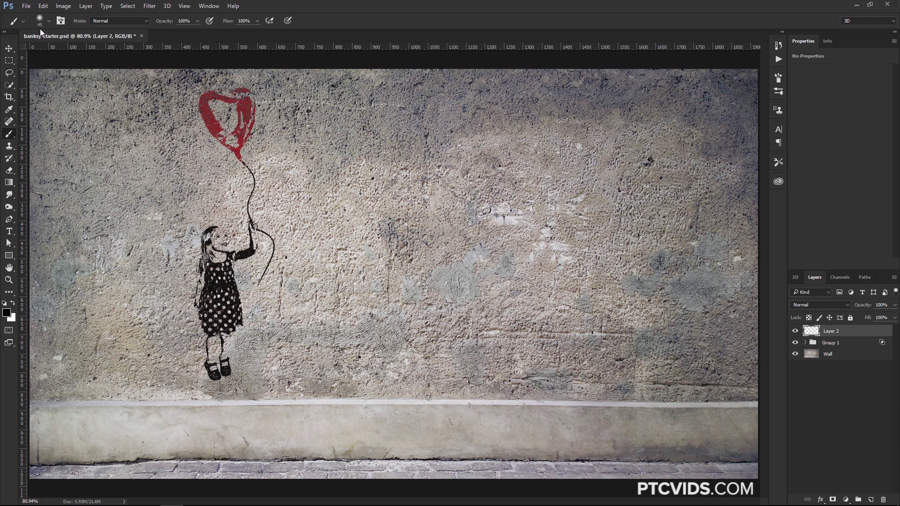
left_click(49, 21)
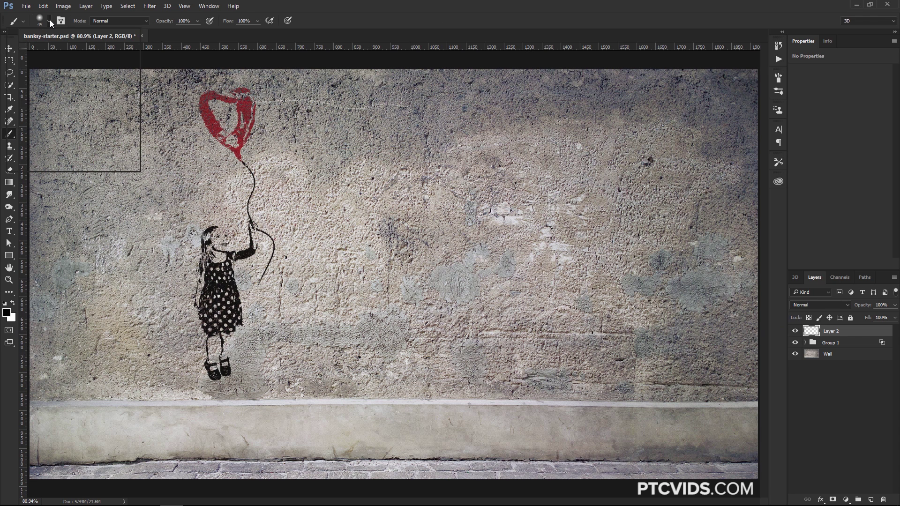
left_click(79, 124)
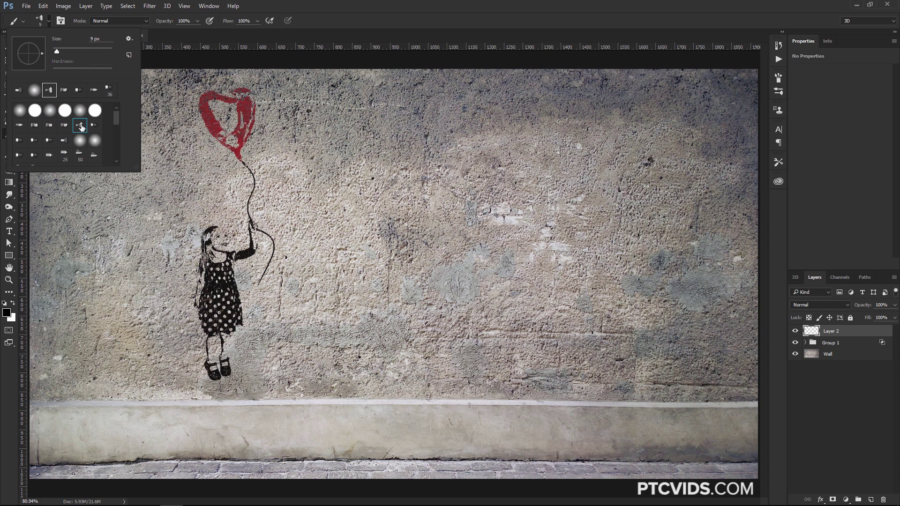
Step: Test the bristle brush with a letter B, undo it, and scribble a dense black patch on the wall at 90 px
mouse_move(350, 159)
left_mouse_down()
mouse_move(368, 176)
mouse_move(358, 198)
left_mouse_up()
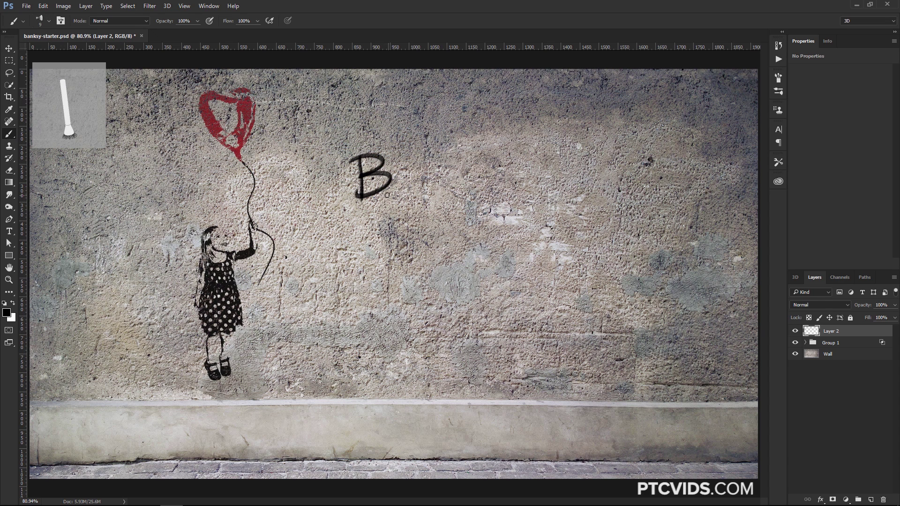
key("ctrl+z")
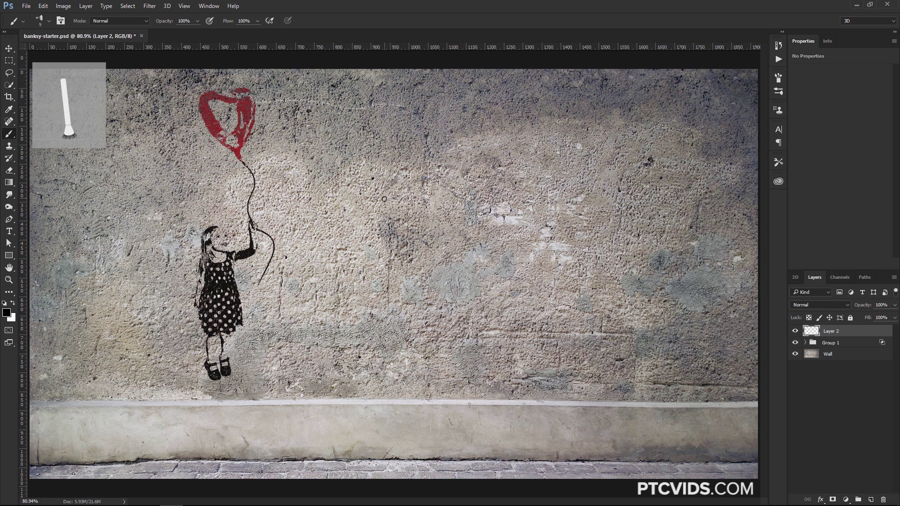
key("bracketright")
key("bracketright")
key("bracketright")
key("bracketright")
key("bracketright")
key("bracketright")
left_click(373, 220)
key("bracketright")
key("bracketright")
key("bracketright")
mouse_move(373, 220)
left_mouse_down()
mouse_move(418, 203)
mouse_move(375, 187)
mouse_move(412, 165)
mouse_move(375, 211)
mouse_move(432, 206)
left_mouse_up()
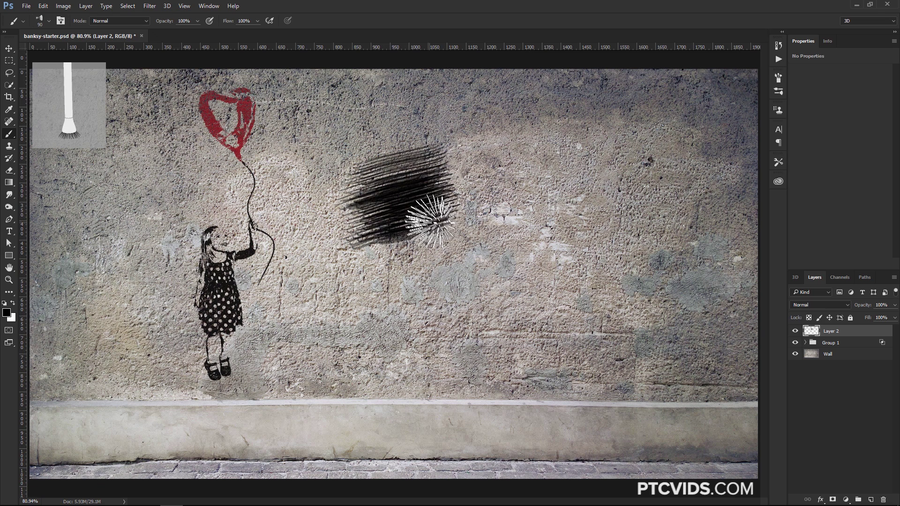
Step: Reduce the bristle brush to about 10 px and write three test letter Bs near the scribbled patch
key("bracketleft")
key("bracketleft")
key("bracketleft")
key("bracketleft")
key("bracketleft")
key("bracketleft")
key("bracketleft")
key("bracketleft")
key("bracketleft")
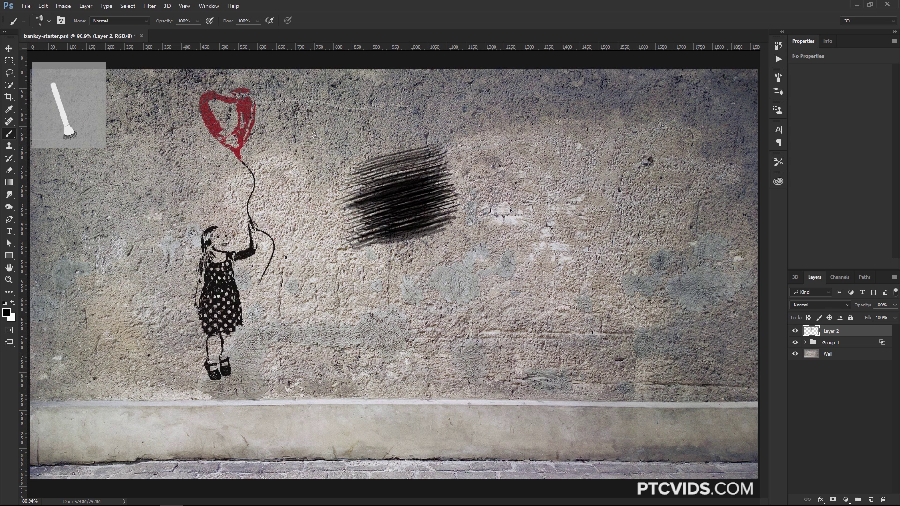
left_click_drag(310, 133, 308, 173)
mouse_move(304, 136)
left_mouse_down()
mouse_move(328, 134)
mouse_move(308, 174)
left_mouse_up()
mouse_move(361, 113)
left_mouse_down()
mouse_move(362, 150)
mouse_move(370, 150)
left_mouse_up()
key("bracketleft")
left_click_drag(404, 113, 402, 141)
mouse_move(399, 113)
left_mouse_down()
mouse_move(417, 117)
mouse_move(408, 142)
left_mouse_up()
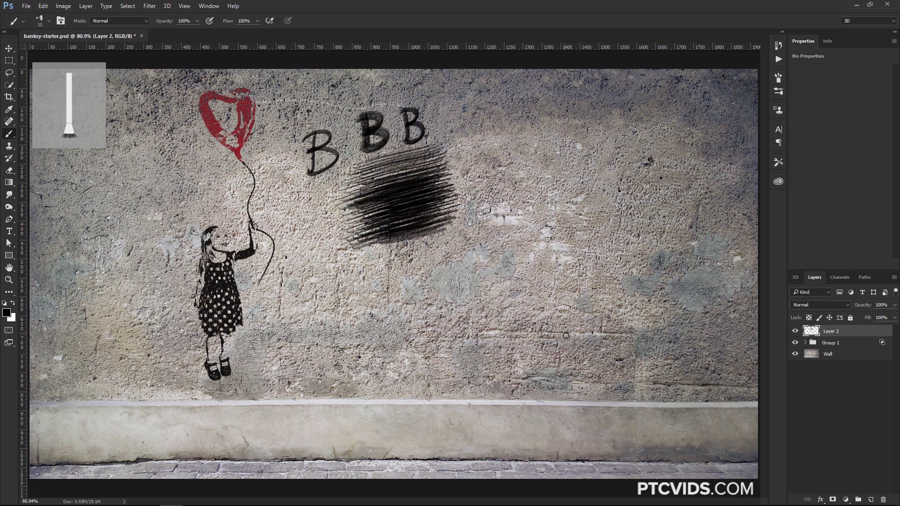
Step: Undo all the test letters and the scribbled patch on the new layer
key("ctrl+alt+z")
key("ctrl+alt+z")
key("ctrl+alt+z")
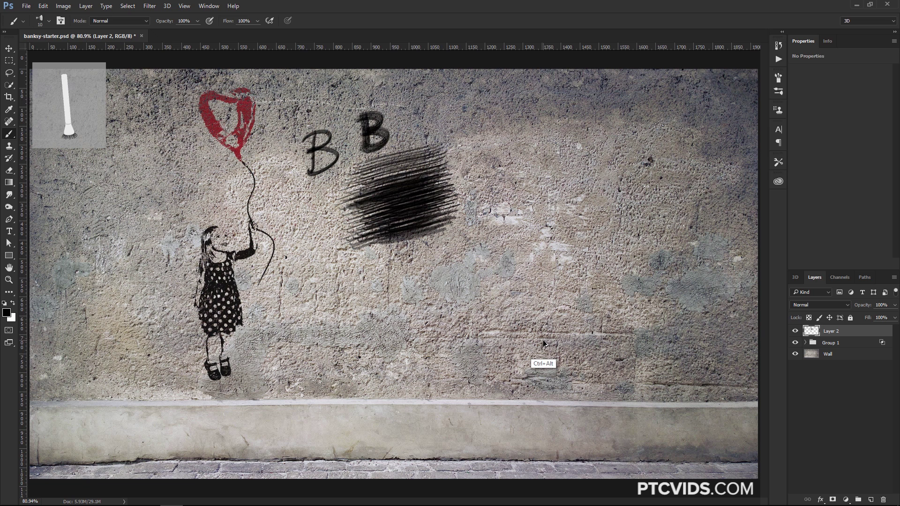
key("ctrl+alt+z")
key("ctrl+alt+z")
key("ctrl+alt+z")
key("ctrl+alt+z")
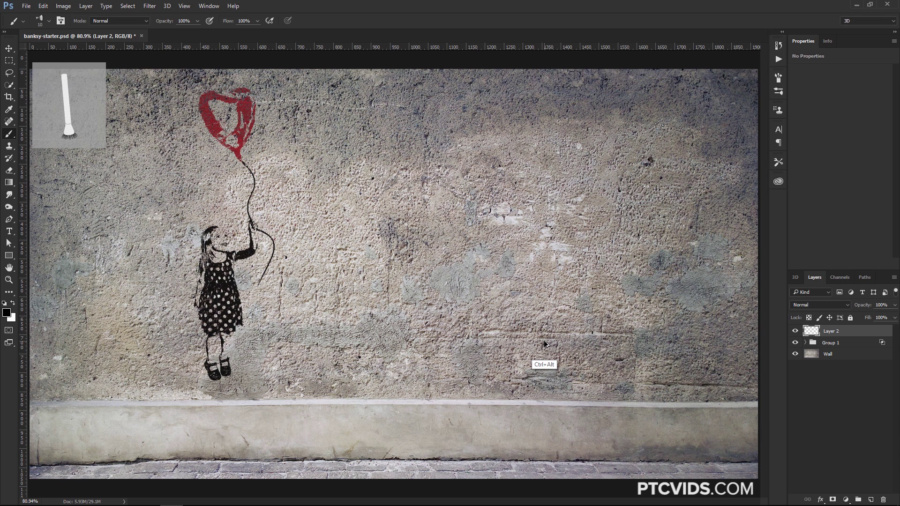
Step: Hand-letter the word "Banksy" in black on the wall beside the girl with the 10 px bristle brush and inspect the strokes
mouse_move(338, 238)
left_mouse_down()
mouse_move(355, 272)
mouse_move(420, 264)
mouse_move(457, 241)
mouse_move(461, 274)
left_mouse_up()
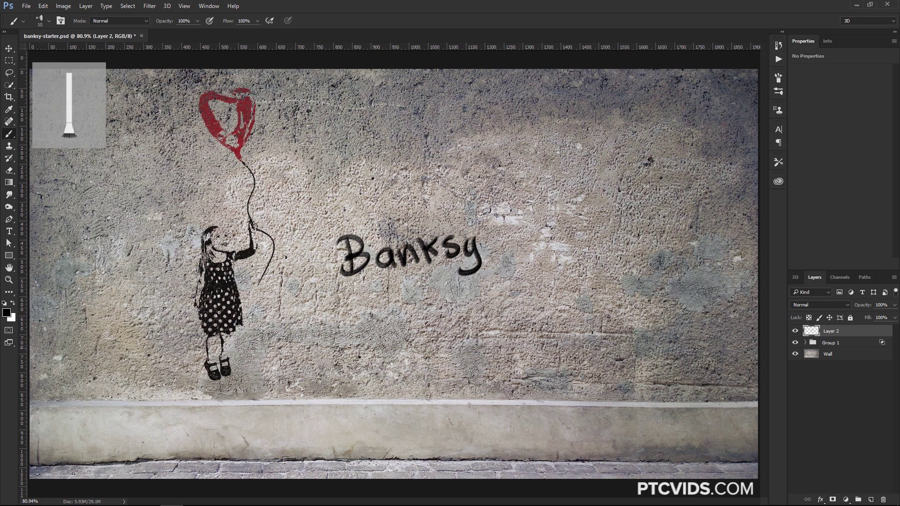
key("z")
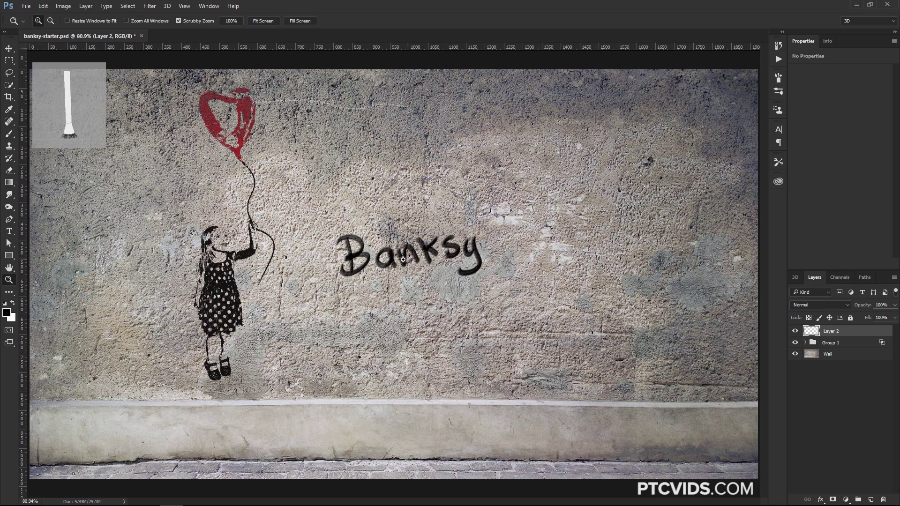
left_click_drag(409, 265, 408, 265)
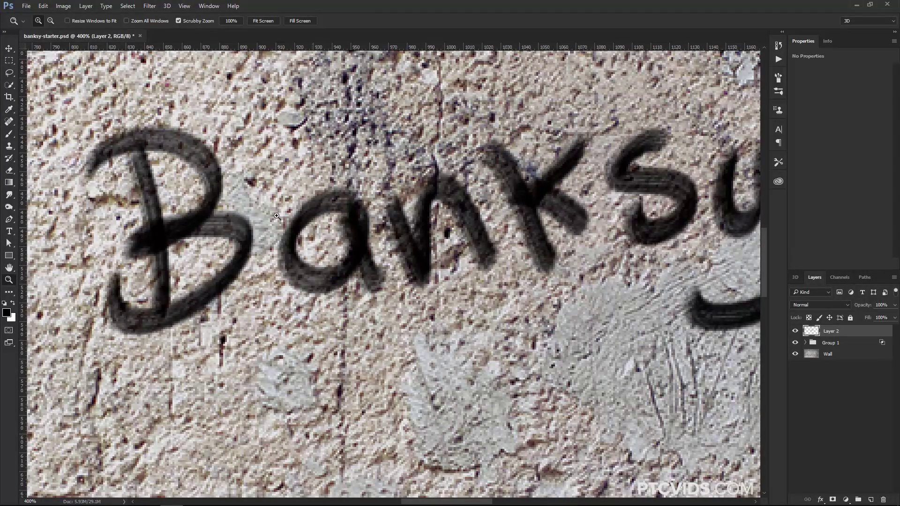
right_click(347, 262)
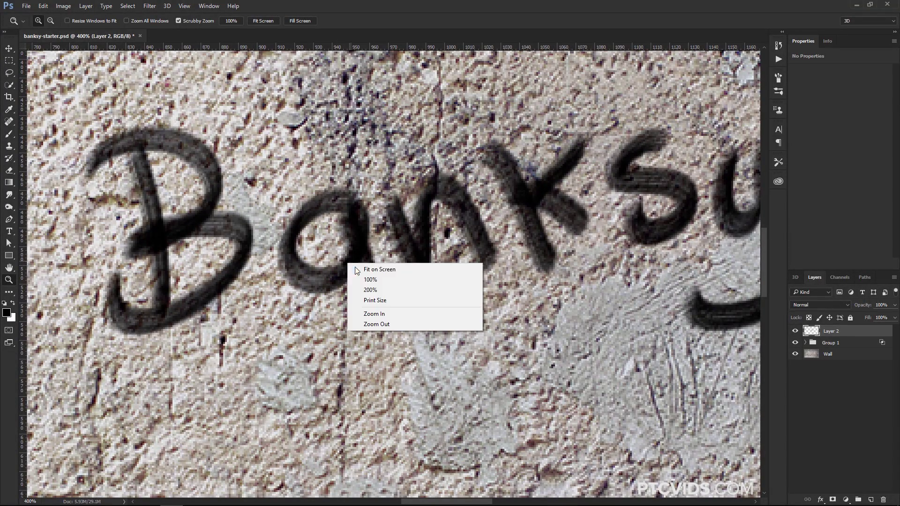
left_click(361, 279)
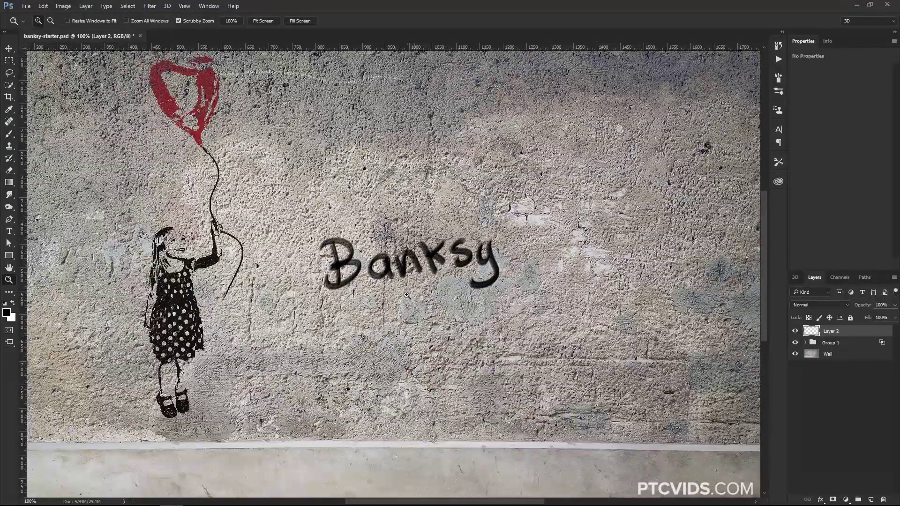